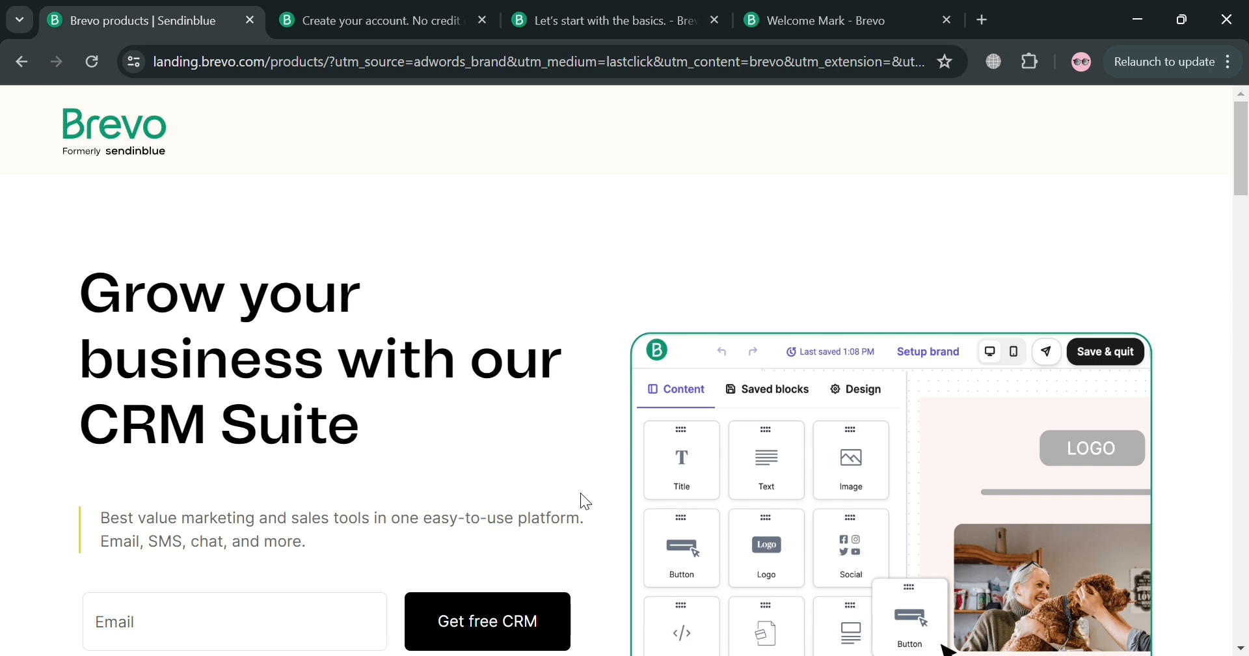
- Review the Brevo products landing page, including its CRM tools, platform descriptions, ratings and free plan sign-up section
scroll(581, 493, down, 10)
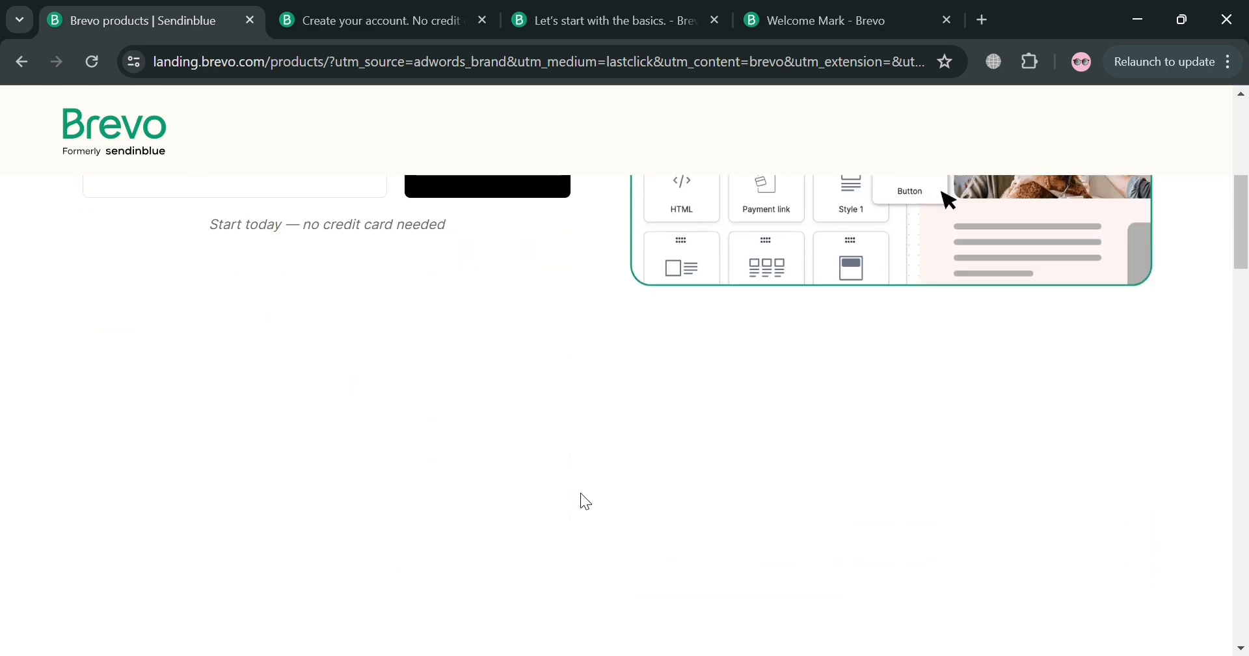
scroll(581, 493, down, 8)
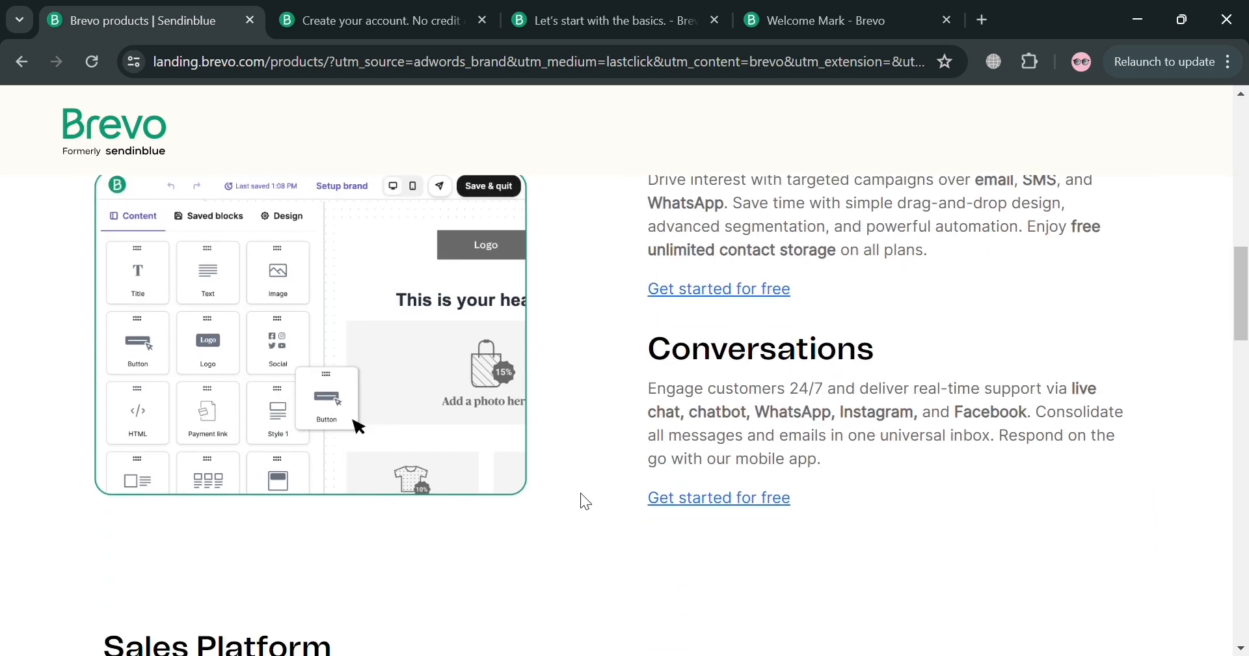
scroll(583, 496, down, 5)
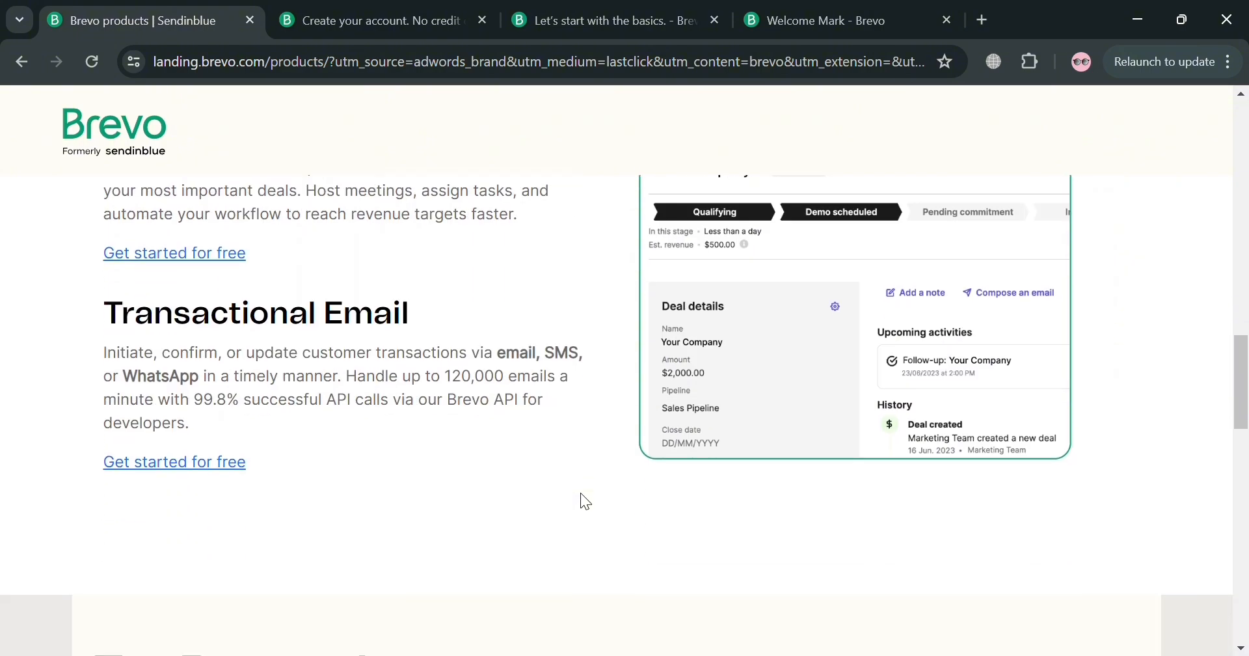
scroll(580, 493, down, 10)
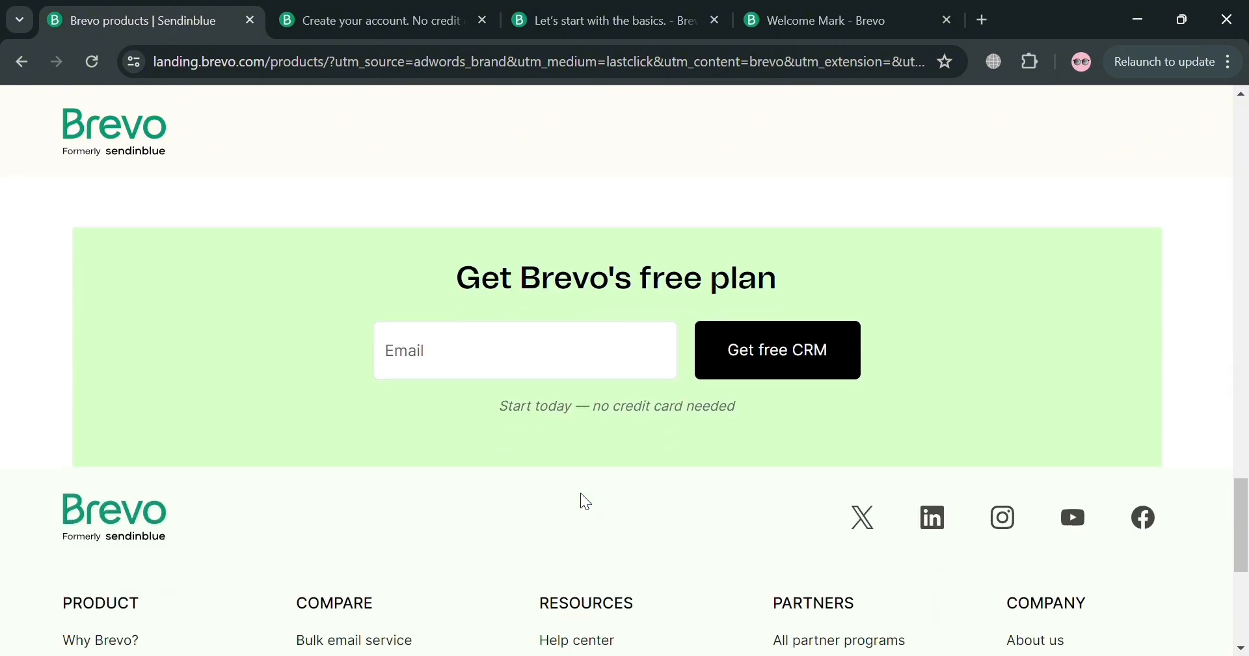
scroll(580, 493, down, 2)
scroll(581, 493, up, 6)
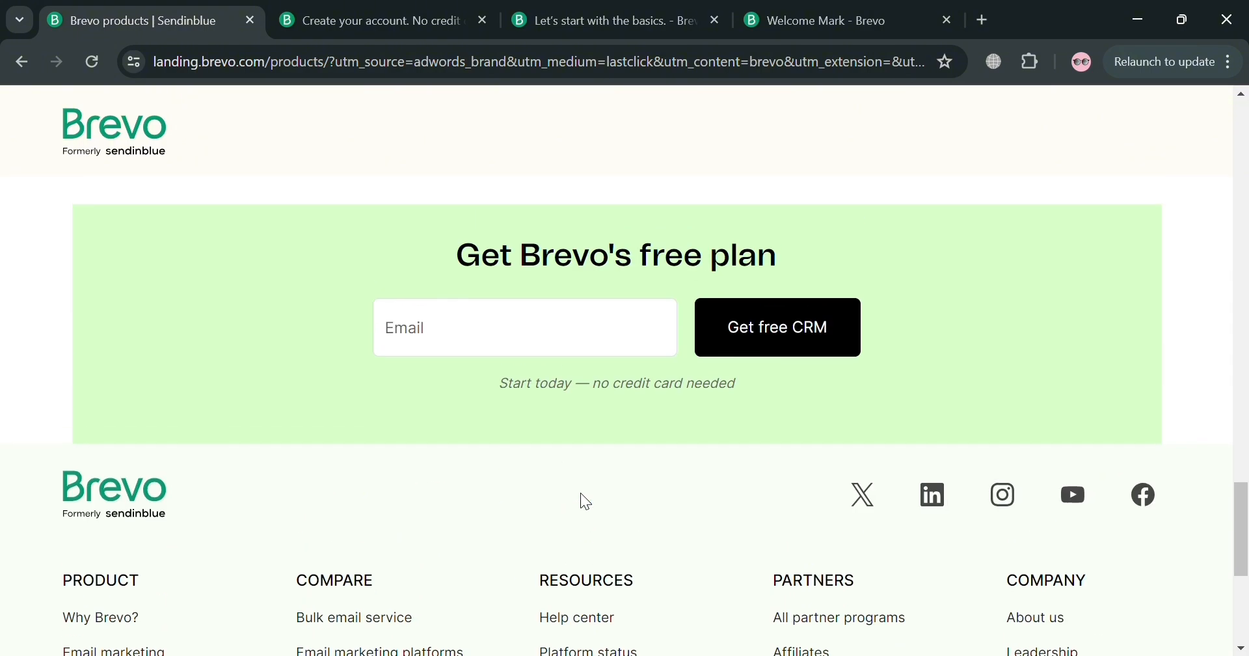
scroll(585, 500, up, 8)
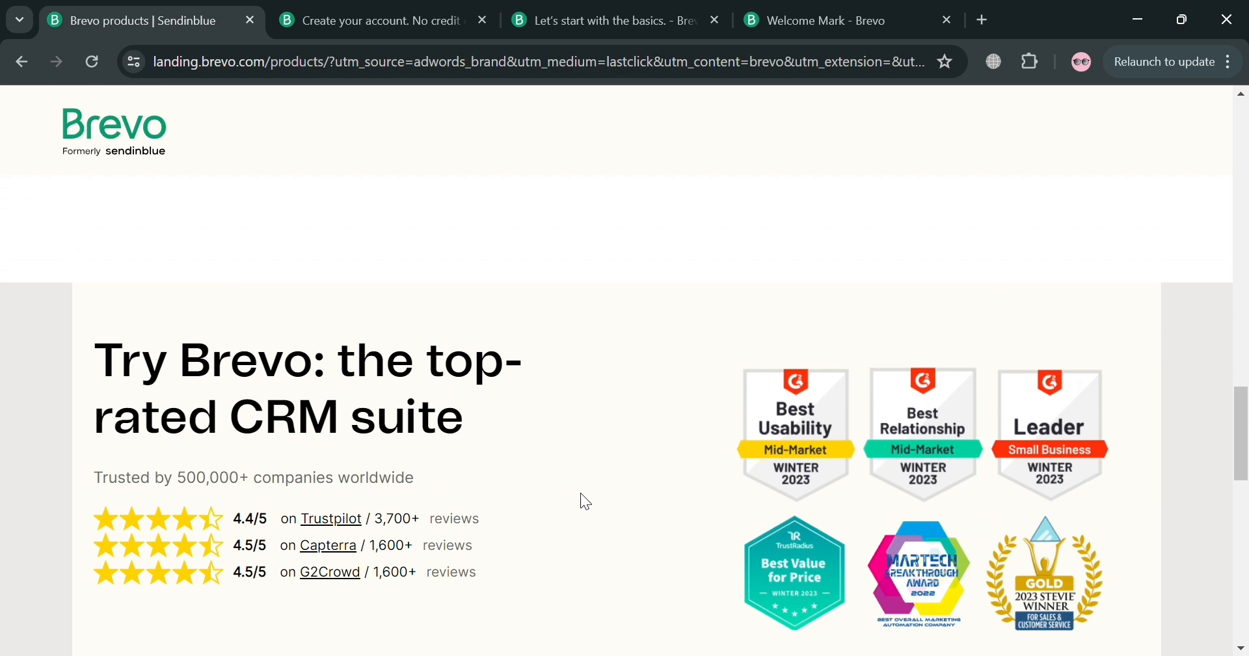
scroll(585, 501, up, 3)
scroll(581, 494, up, 3)
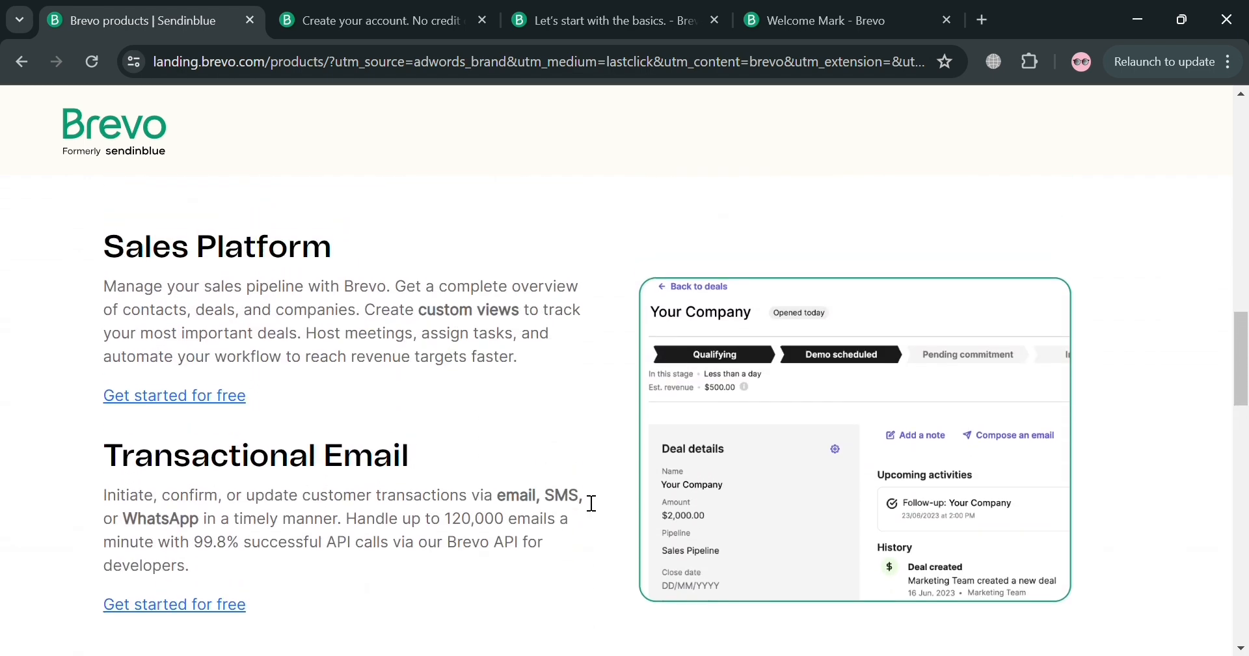
scroll(588, 501, up, 6)
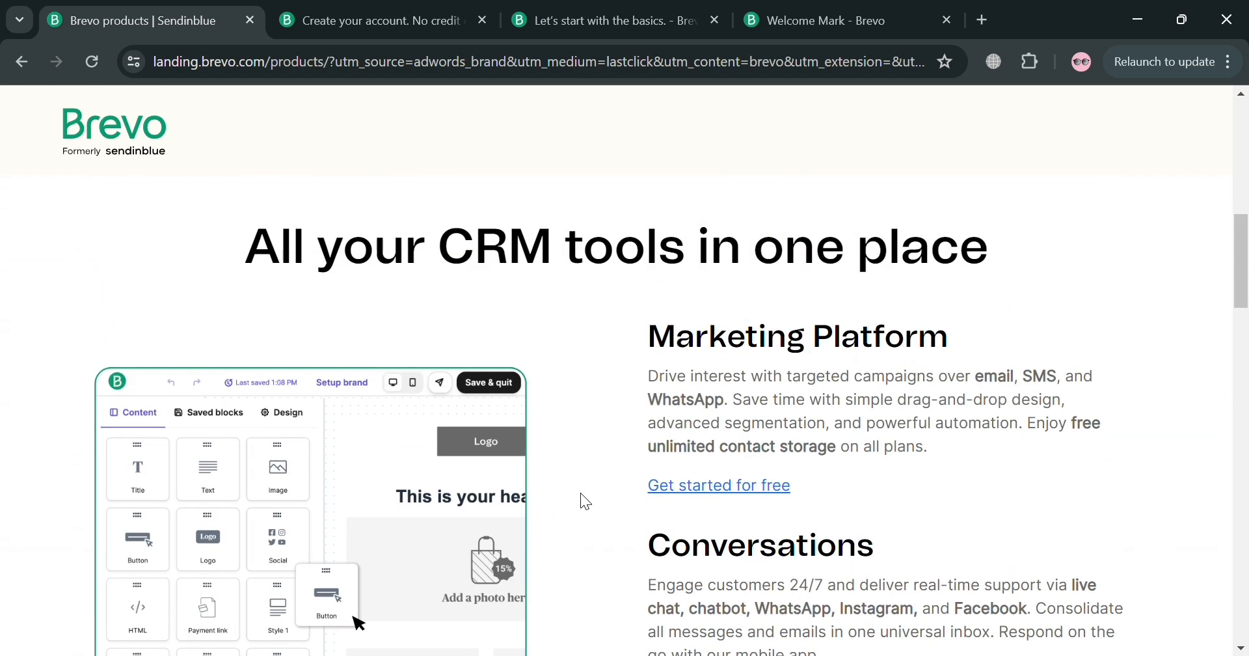
scroll(582, 497, up, 8)
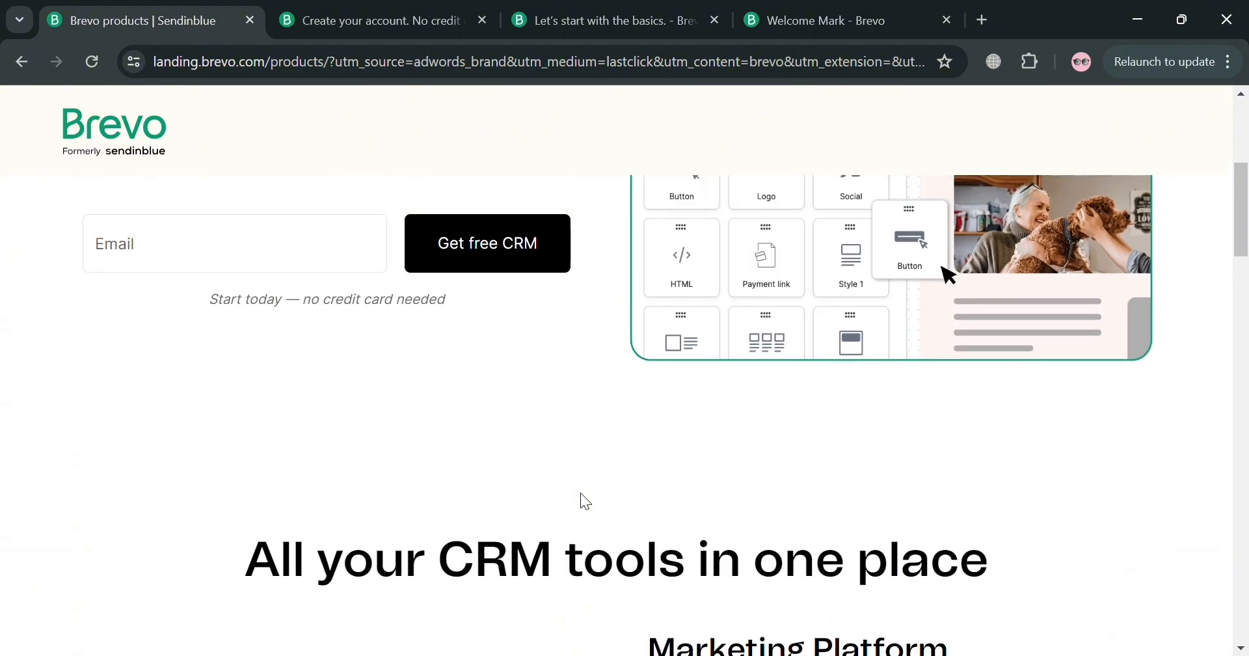
scroll(585, 501, down, 7)
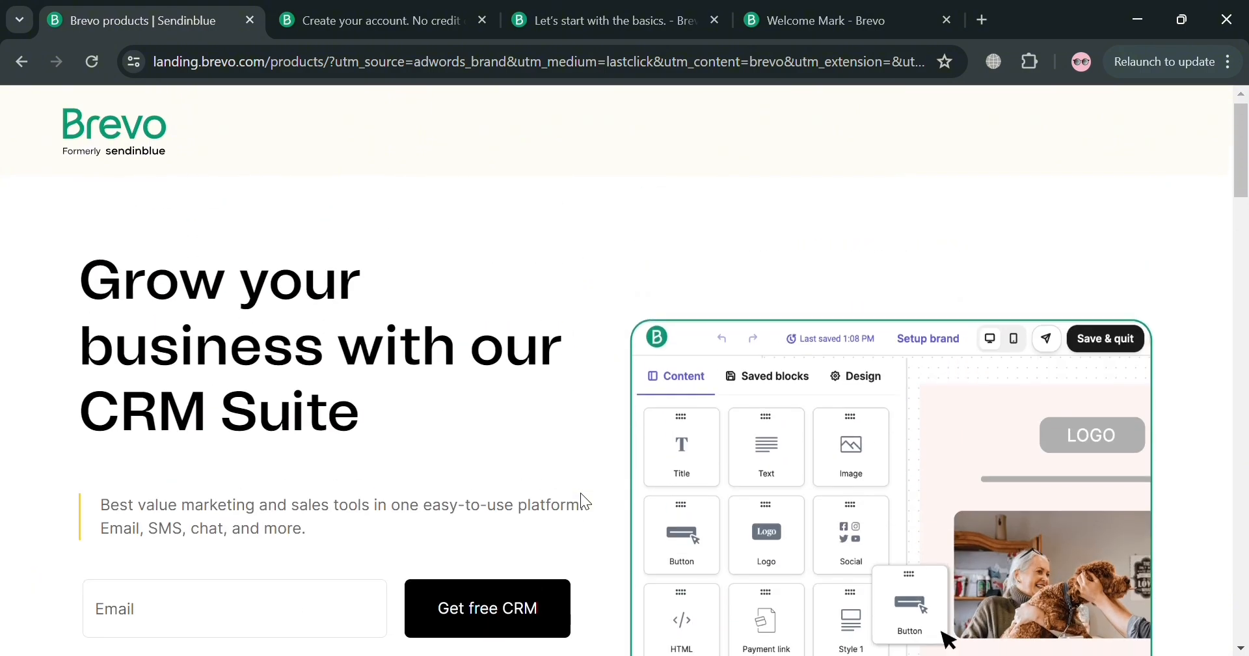
scroll(585, 501, down, 3)
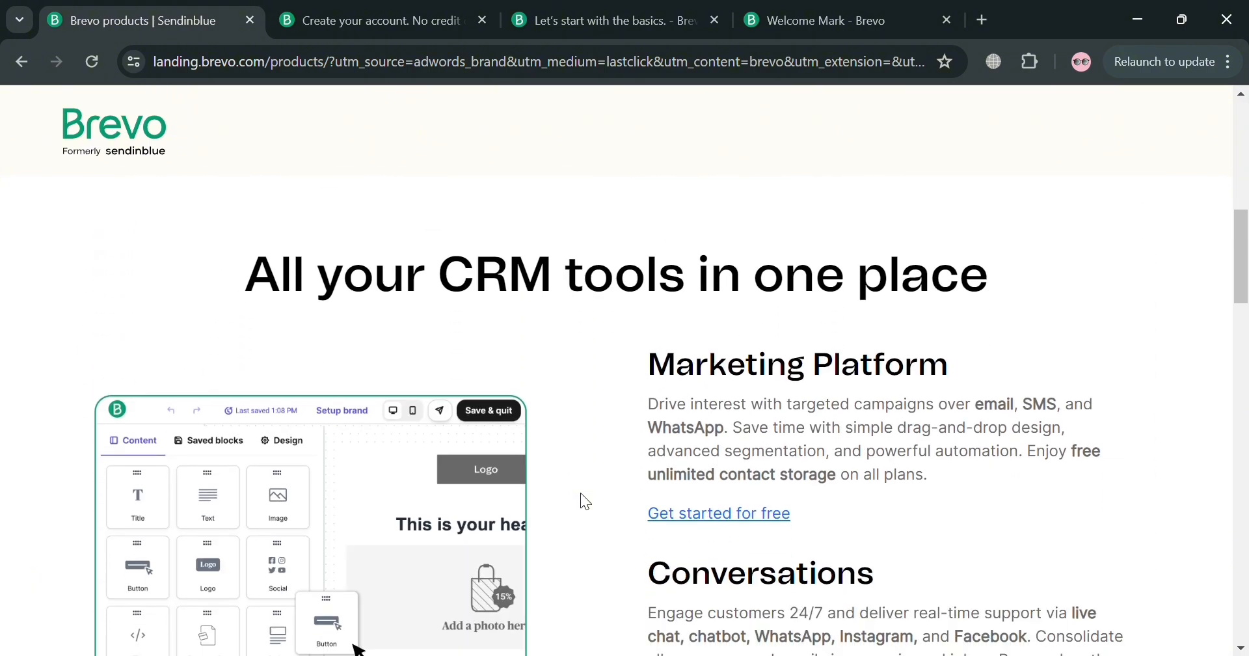
scroll(586, 501, up, 1)
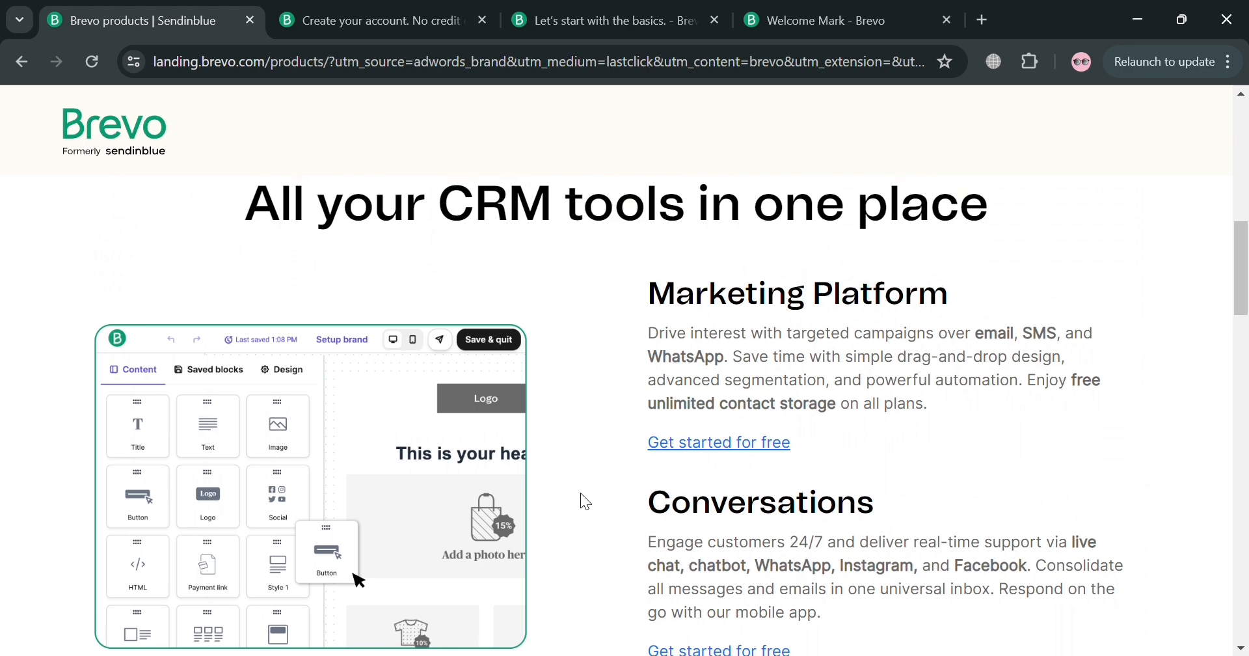
scroll(583, 495, up, 8)
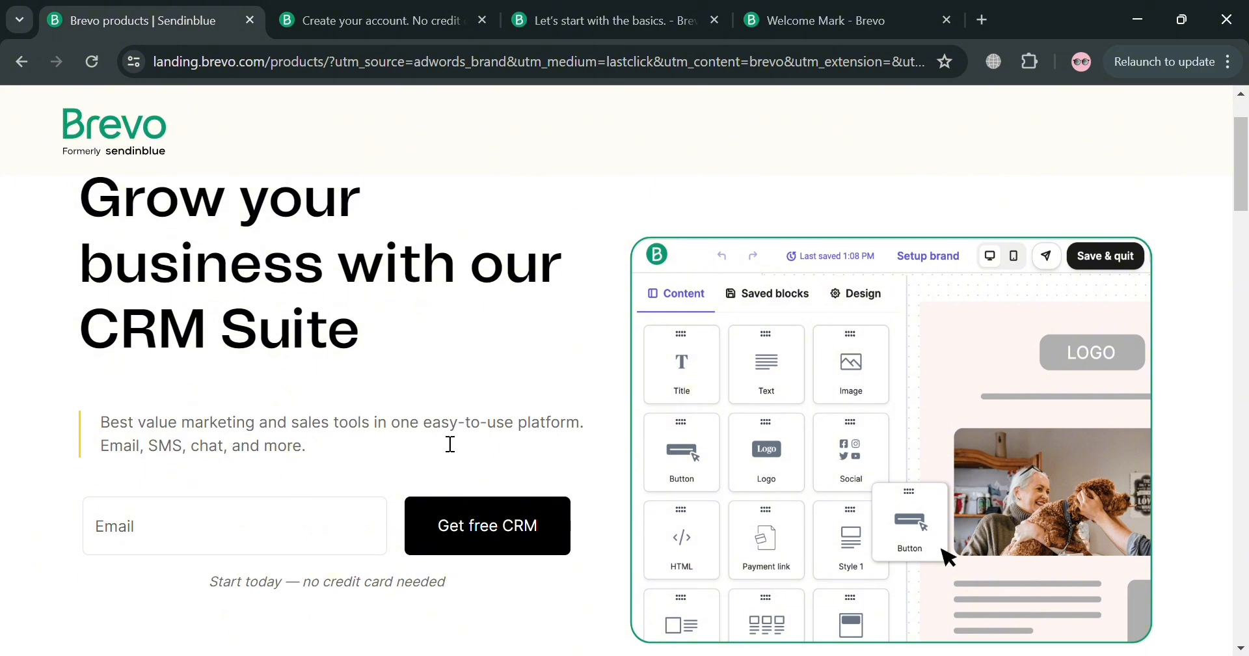
- Review the sign-up options on the account creation page and accept all cookies
click(326, 9)
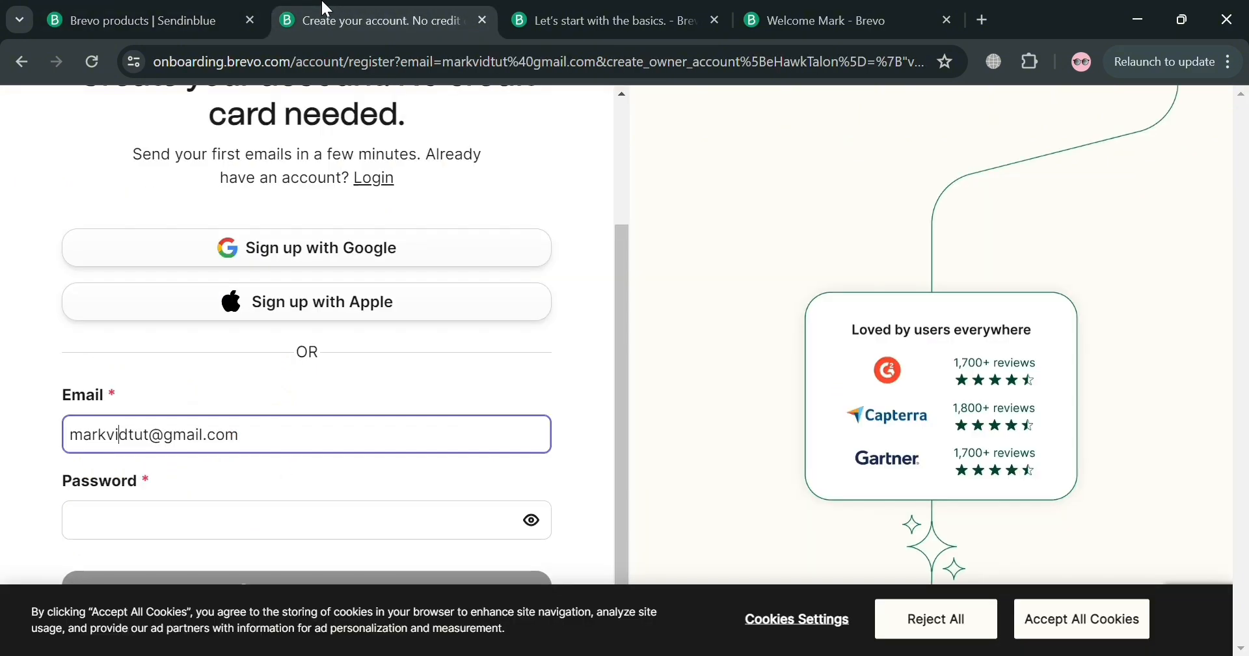
scroll(252, 448, up, 3)
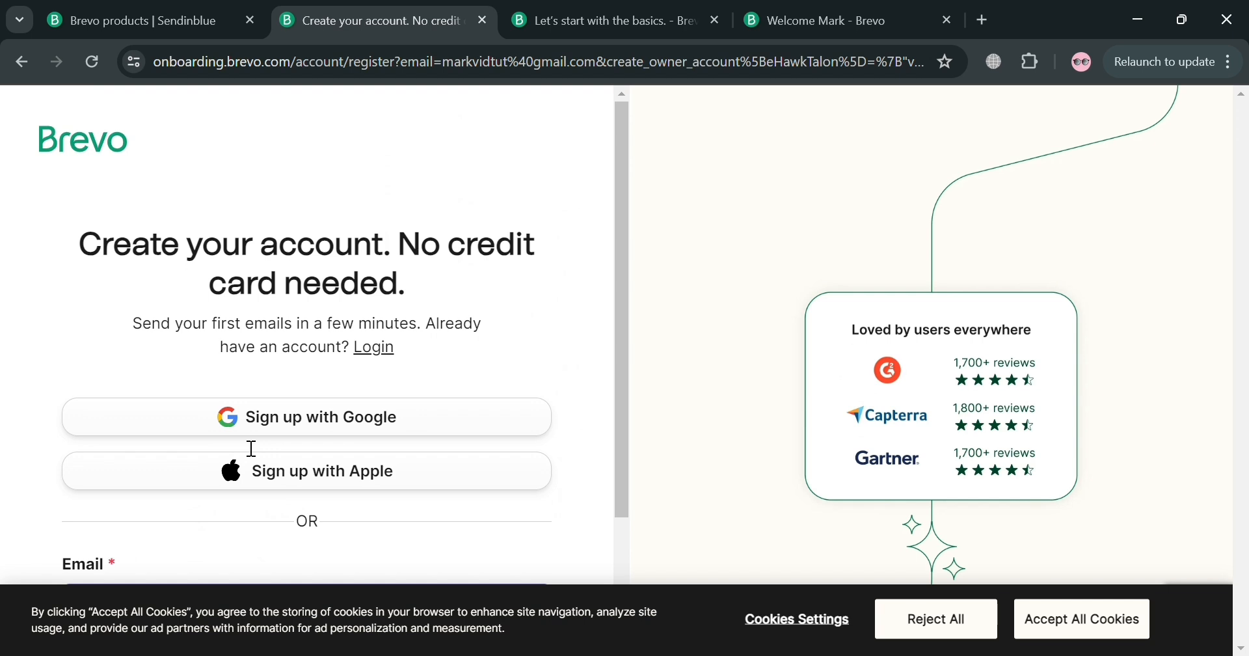
scroll(291, 417, down, 1)
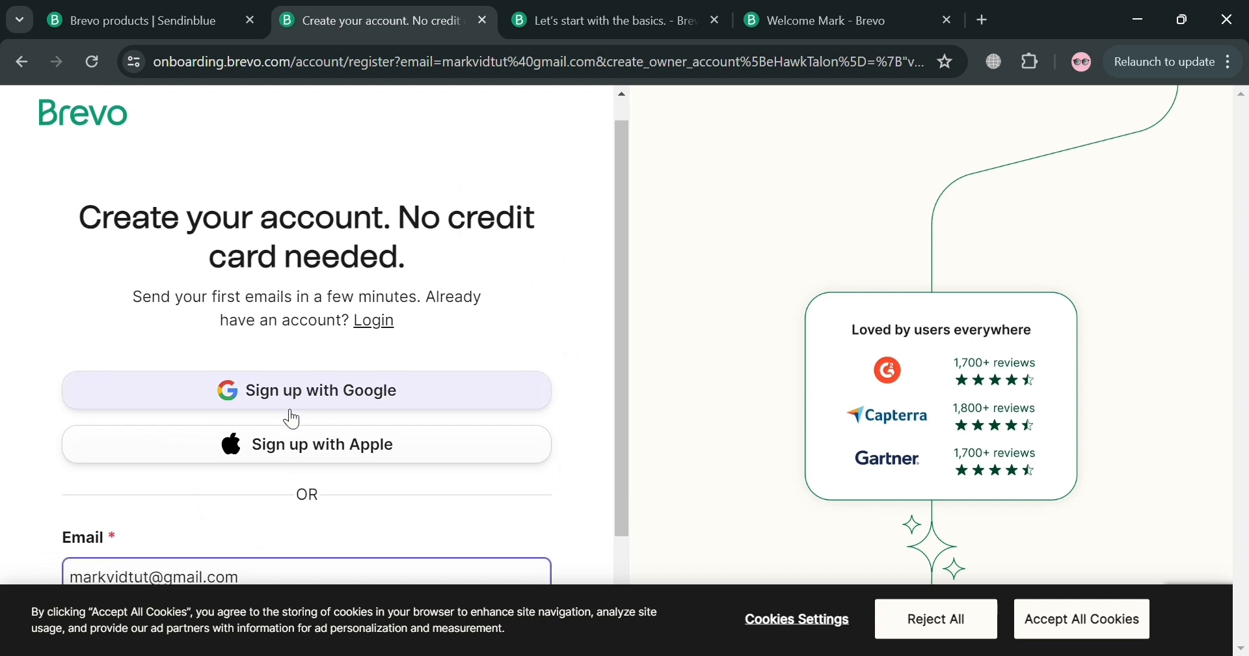
scroll(292, 419, down, 2)
scroll(293, 419, up, 1)
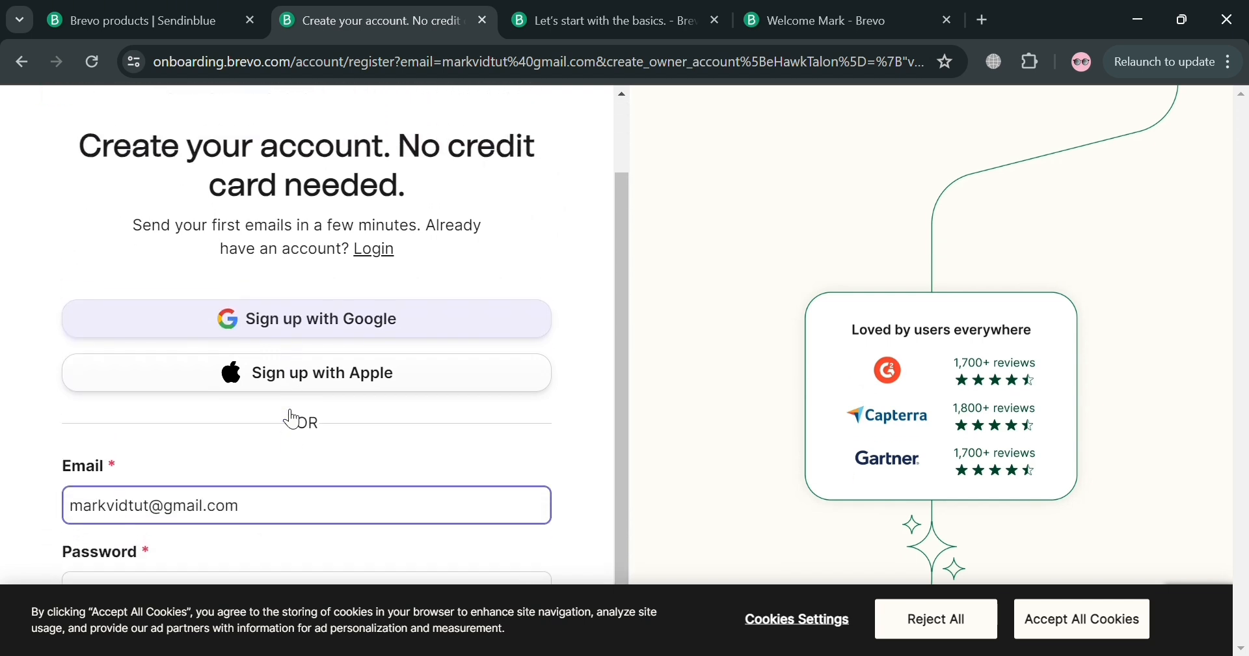
scroll(293, 419, down, 1)
click(1100, 628)
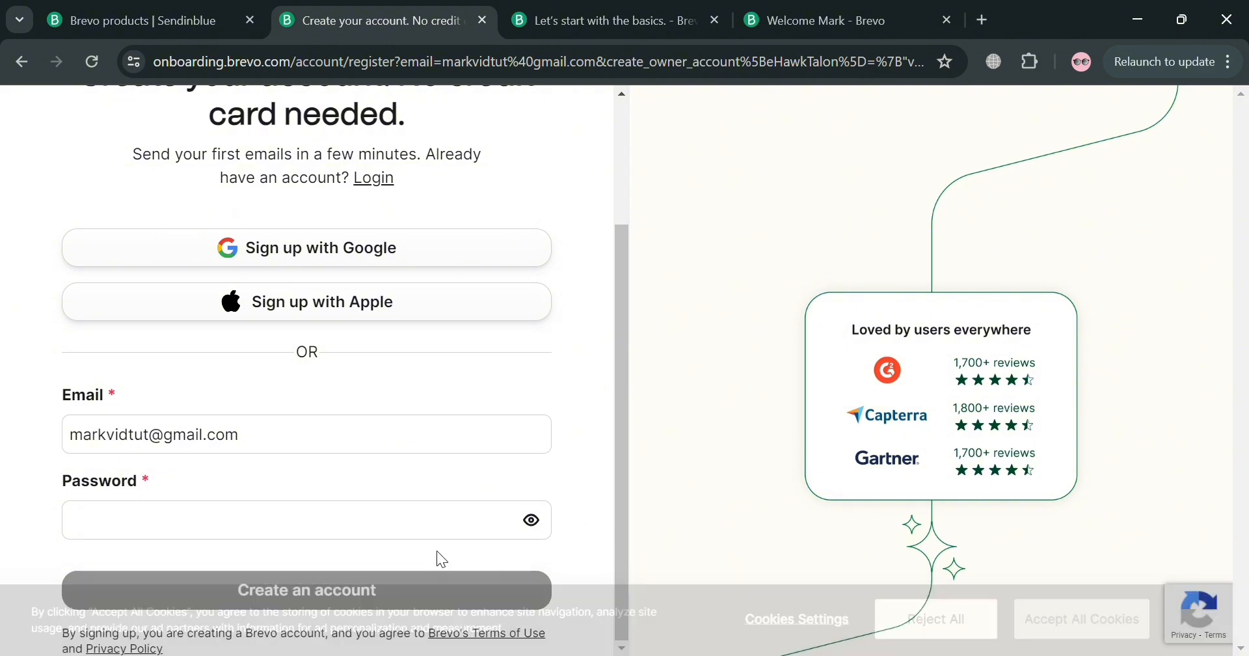
scroll(465, 307, up, 3)
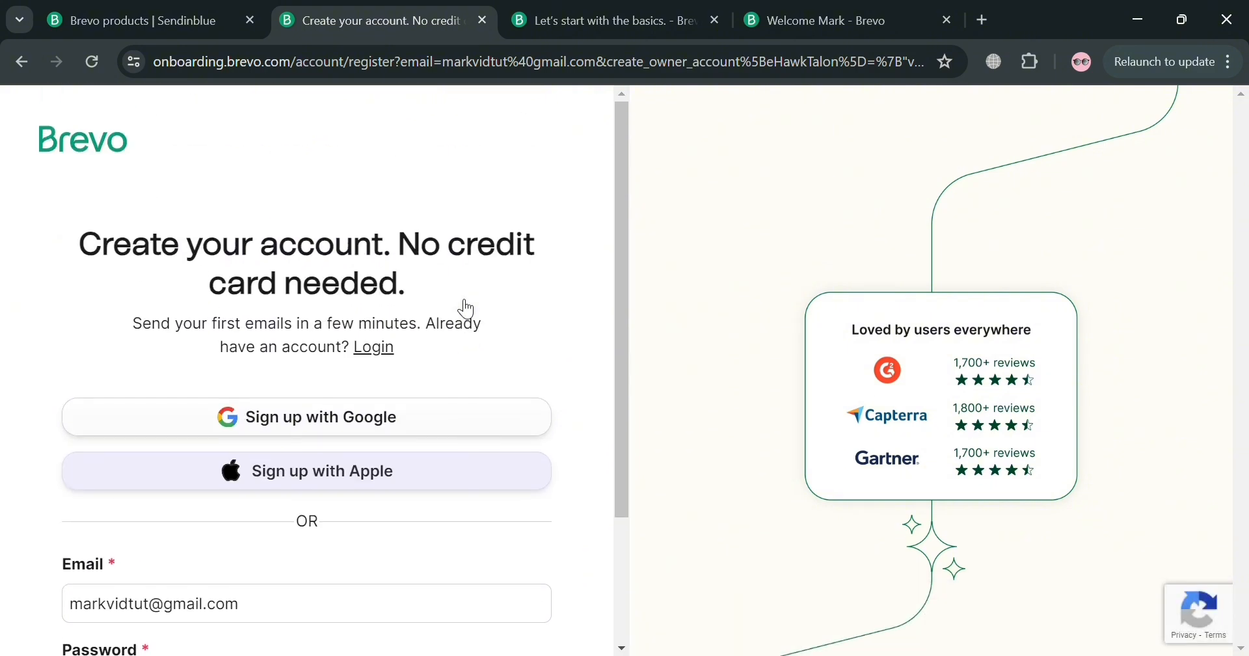
- Examine the basic profile form of the registration, with its name, company and website fields
click(607, 8)
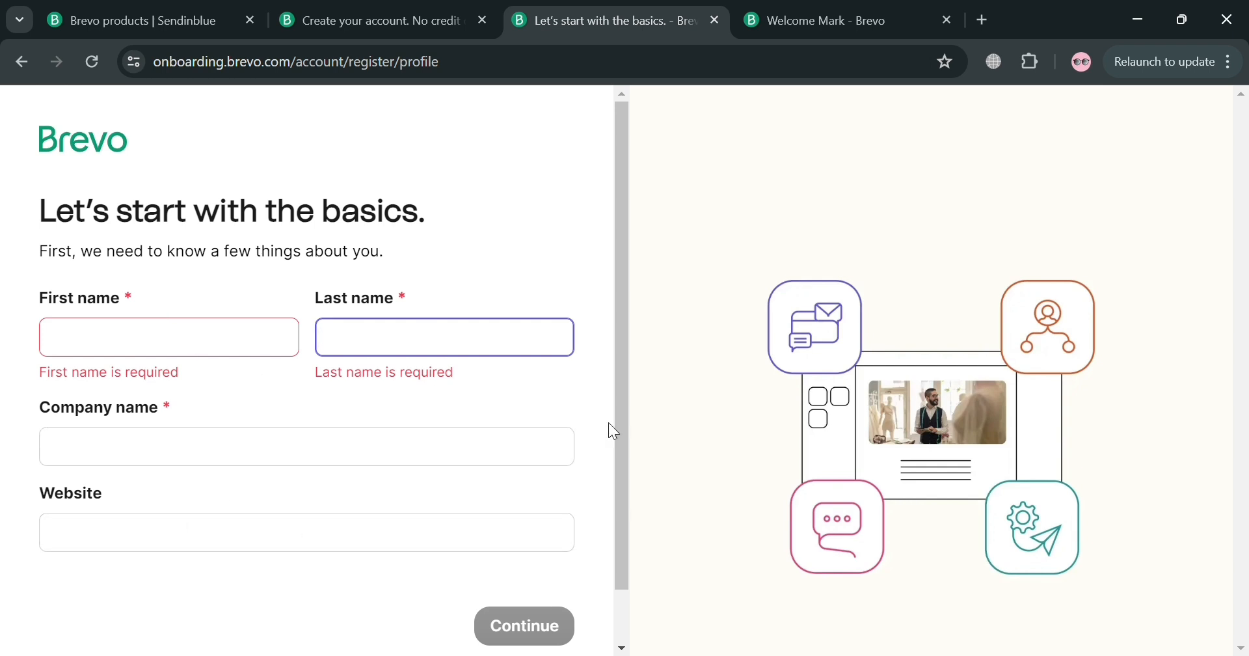
scroll(619, 423, down, 2)
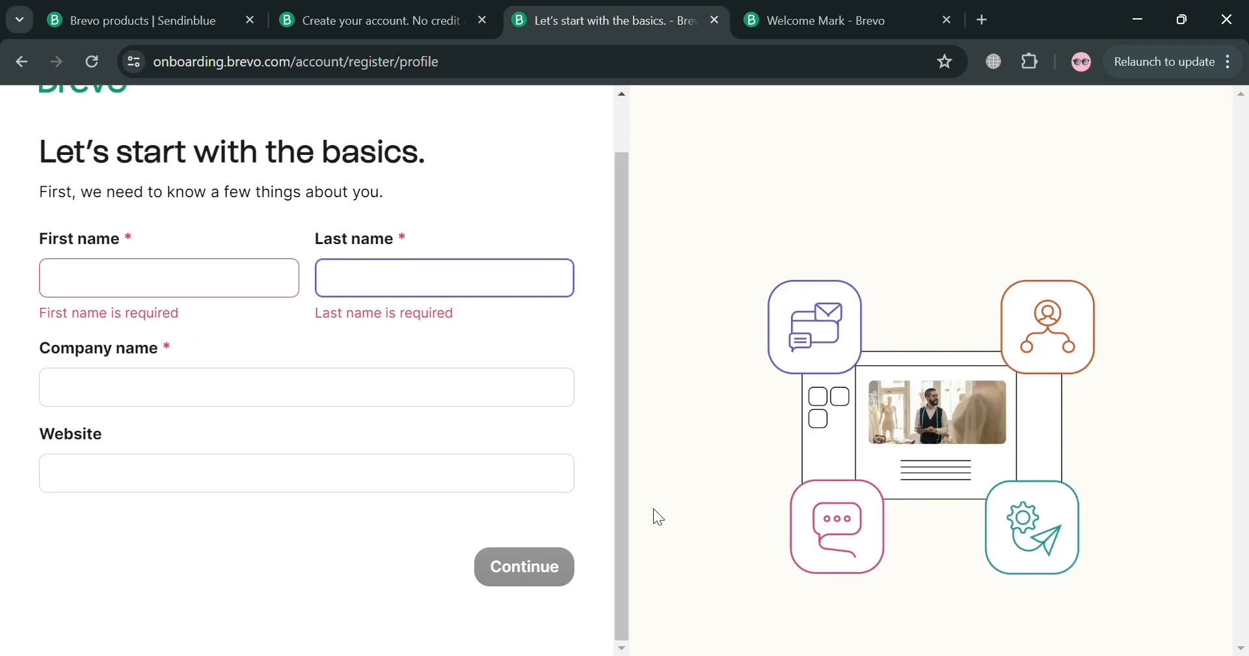
scroll(623, 390, up, 2)
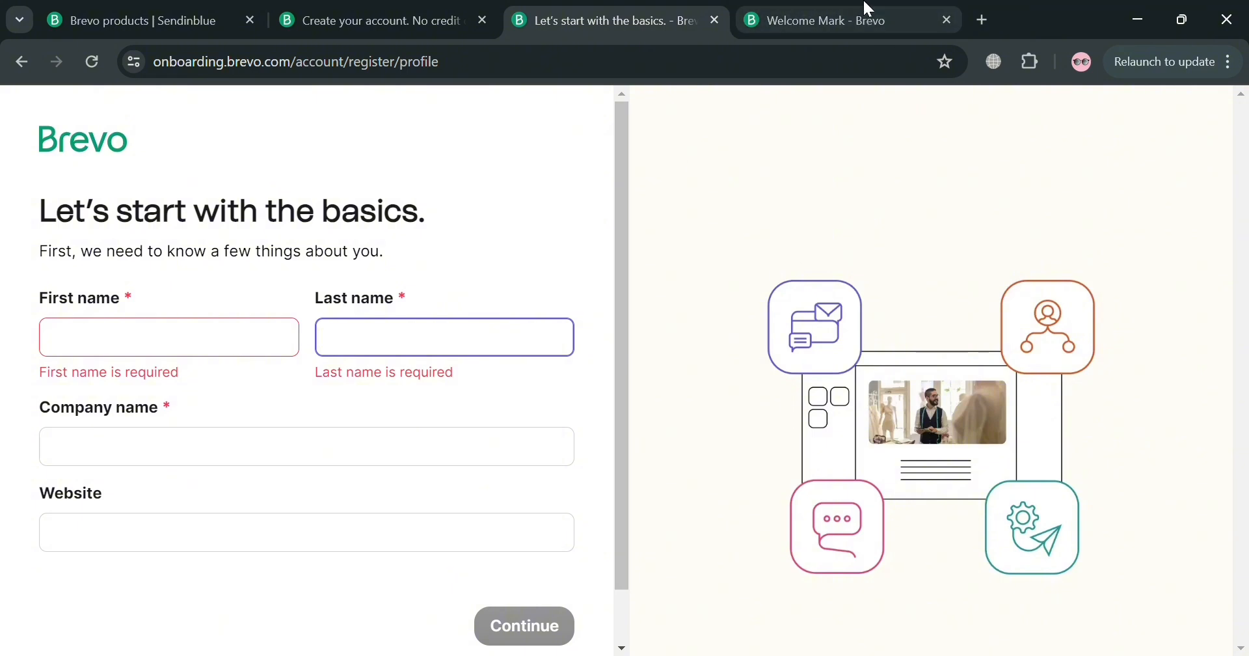
- Examine the account's home dashboard, from the featured actions and contacts to recent campaigns and the ways to grow the business
click(844, 9)
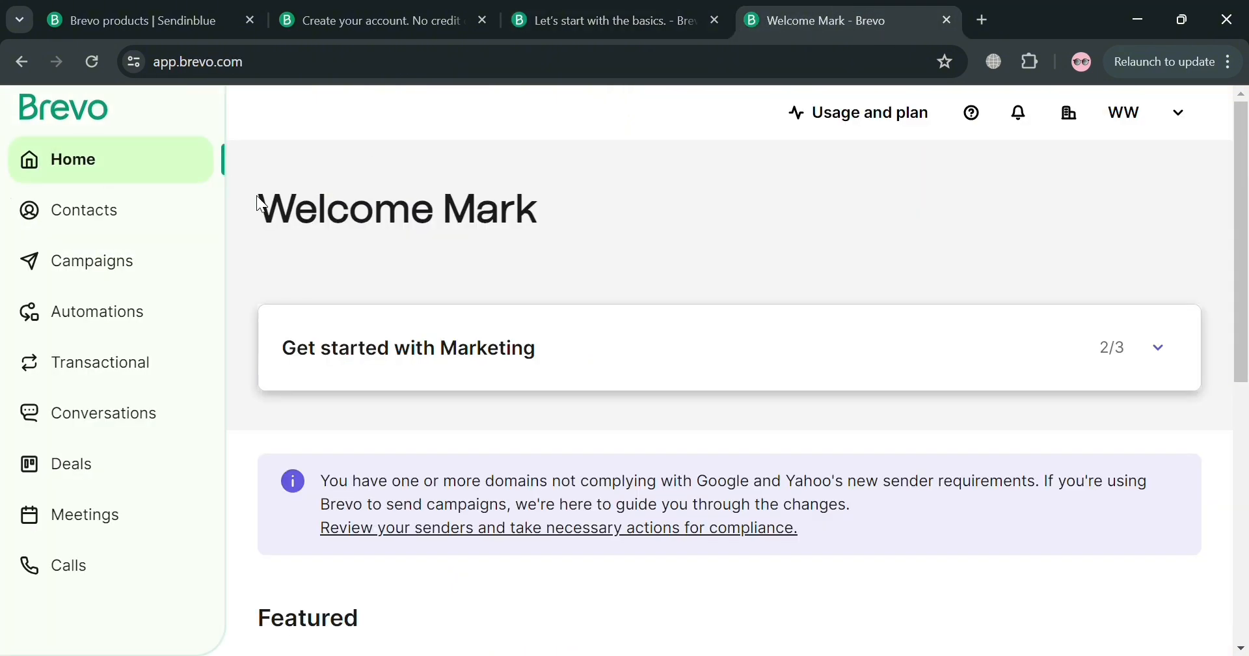
scroll(497, 517, down, 3)
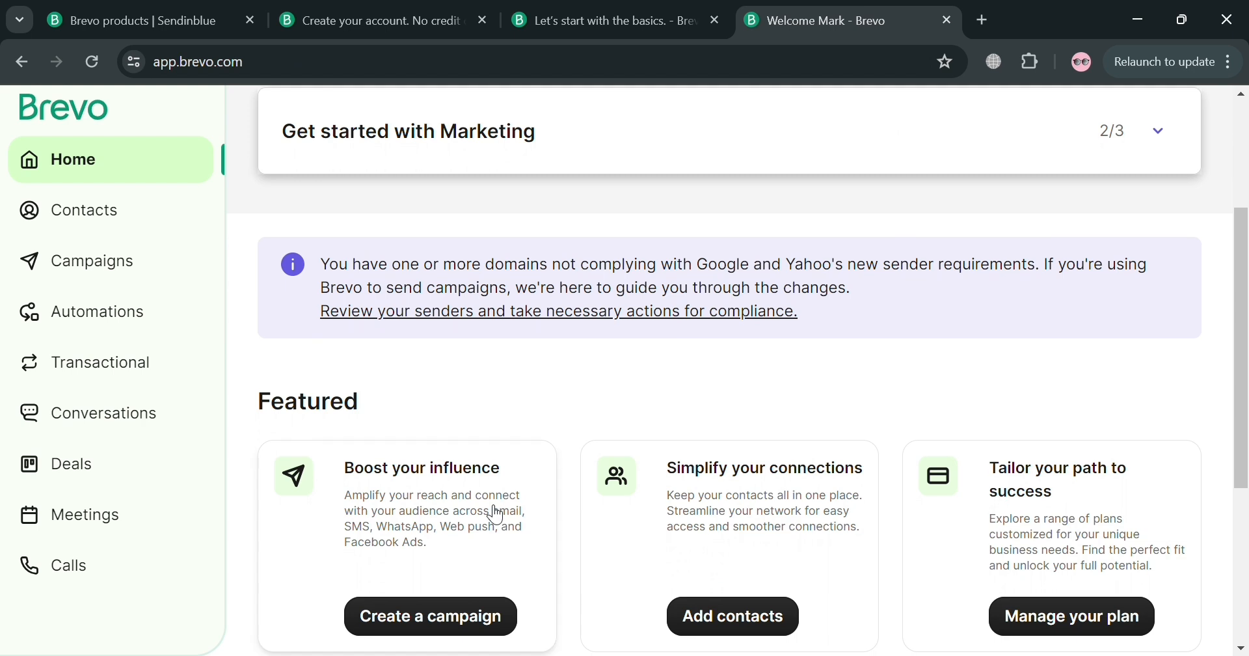
scroll(679, 494, down, 4)
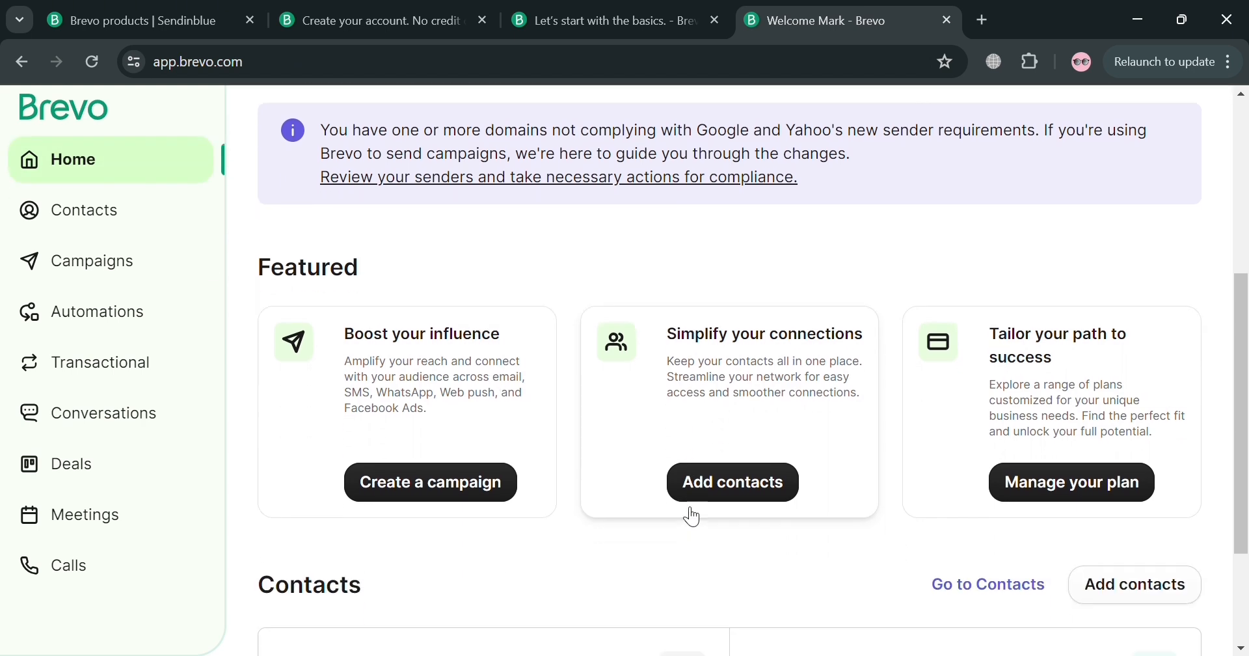
scroll(683, 506, up, 1)
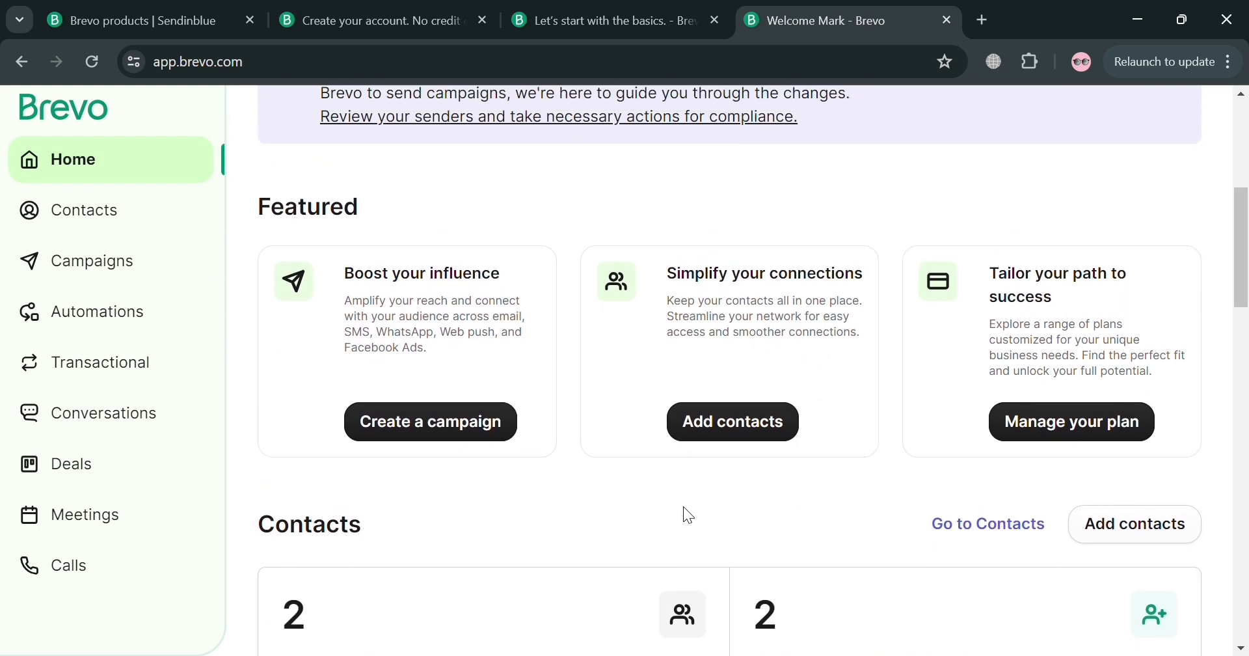
scroll(658, 544, down, 3)
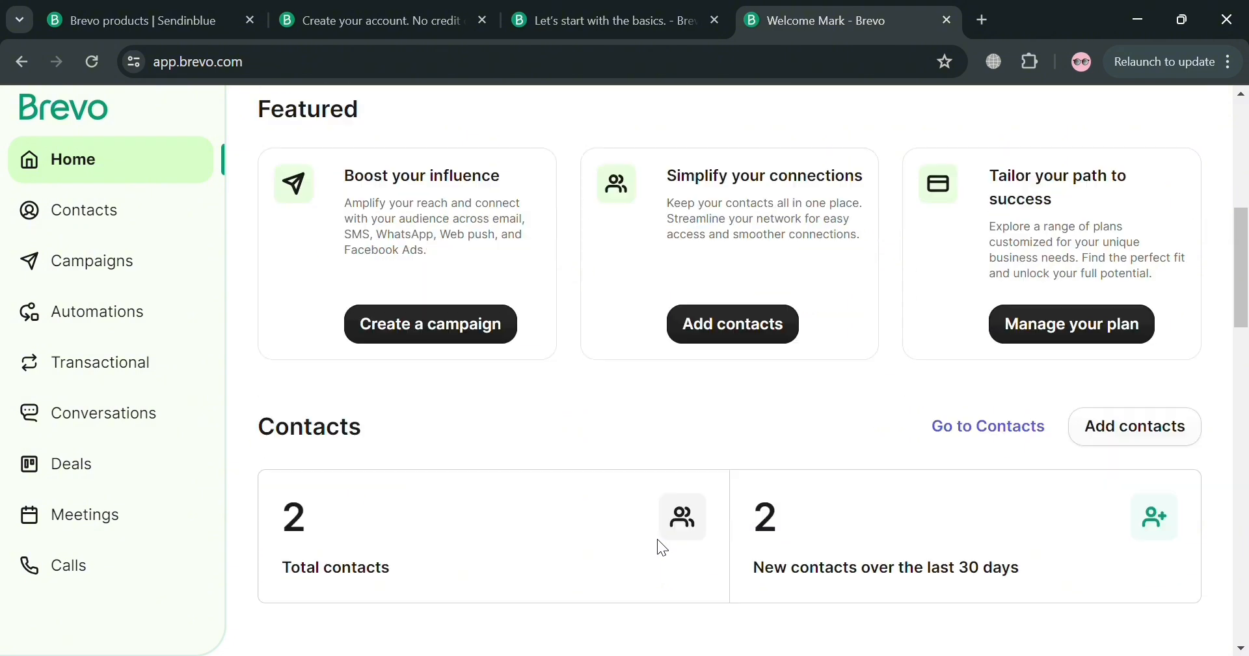
scroll(657, 544, up, 4)
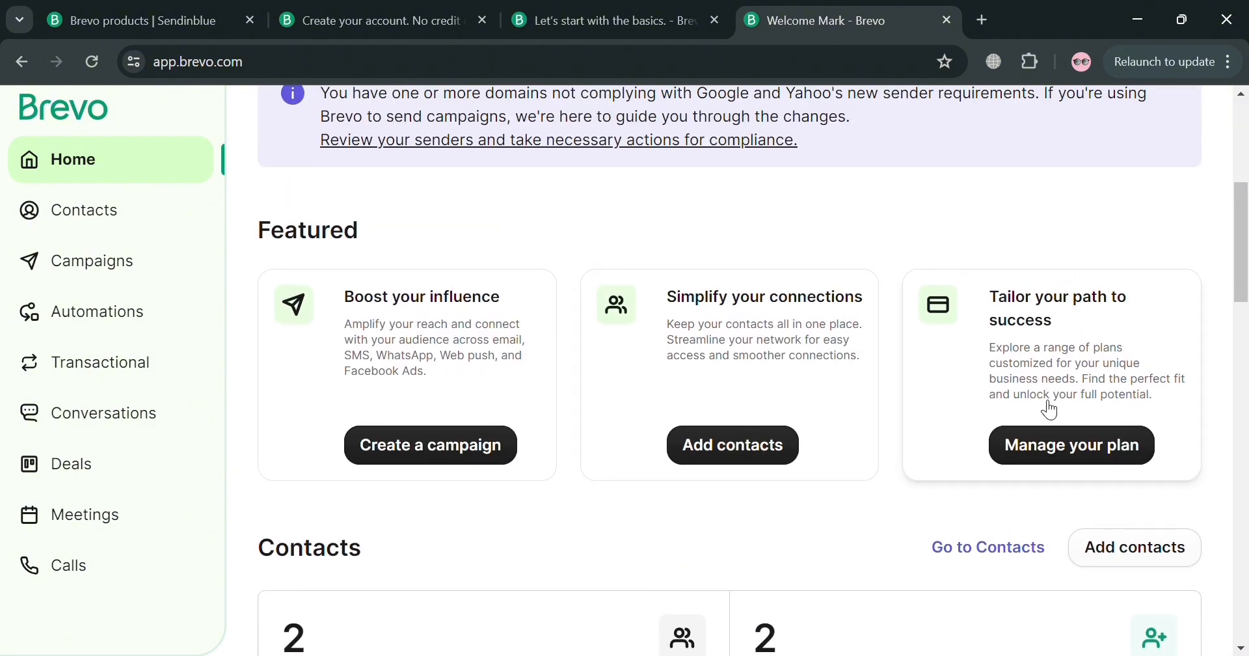
scroll(1052, 410, down, 5)
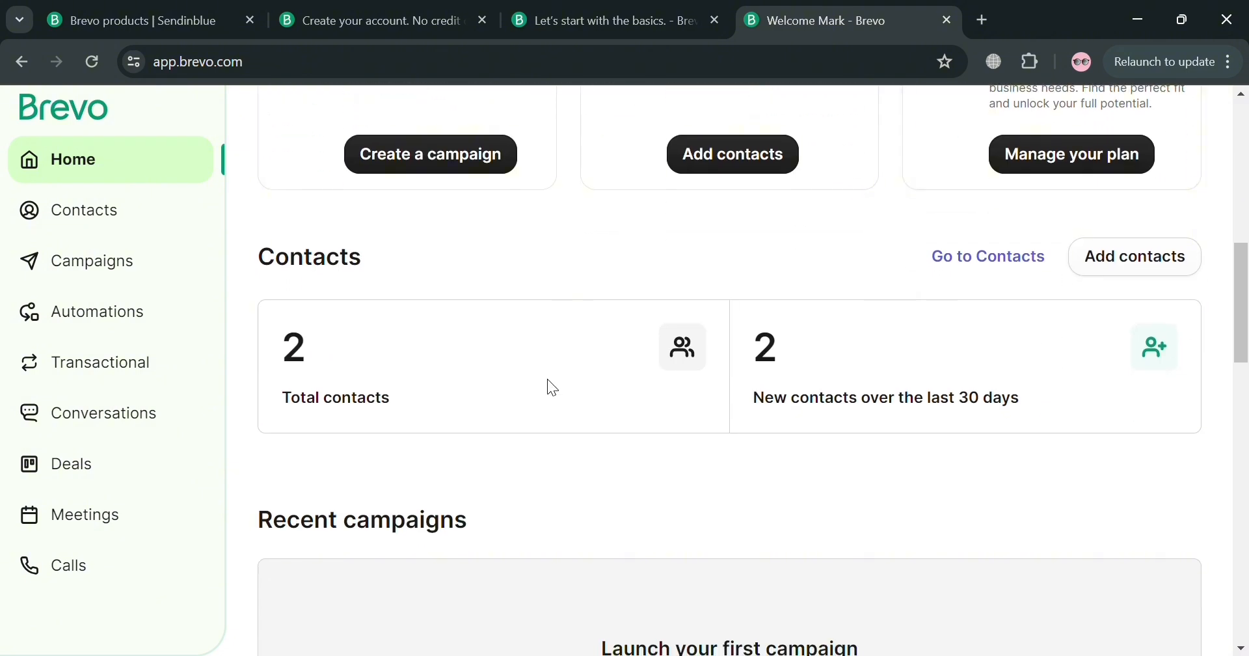
scroll(920, 479, down, 4)
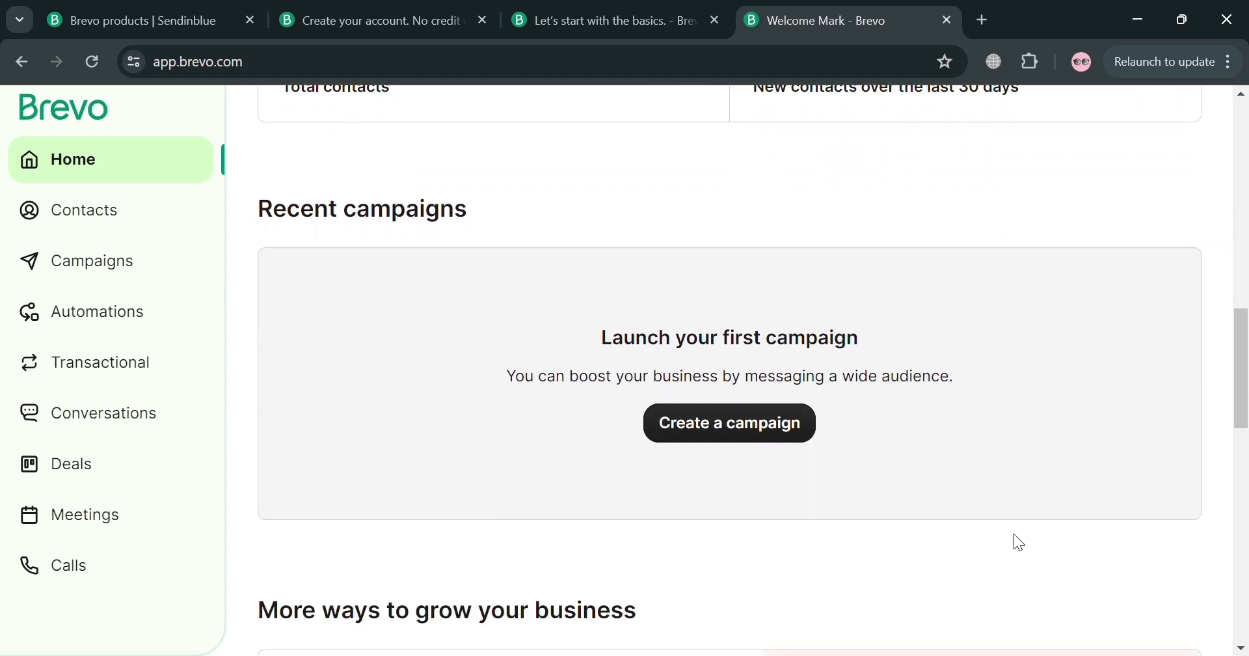
scroll(822, 547, down, 4)
scroll(821, 547, down, 6)
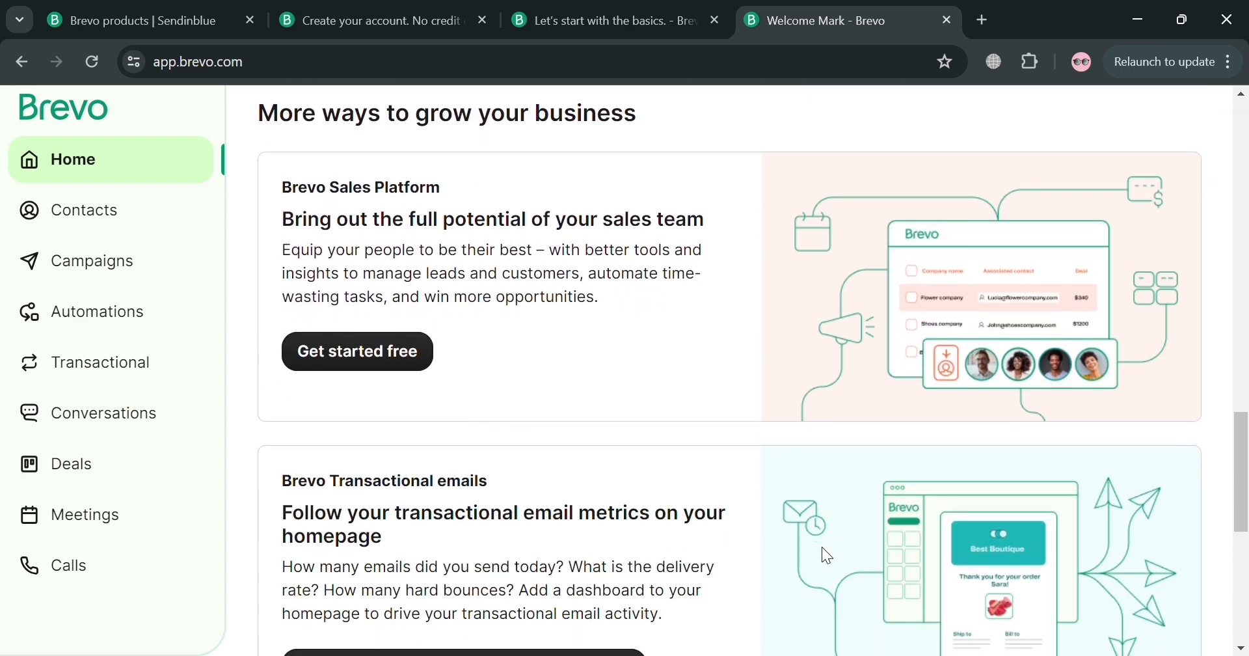
scroll(822, 547, down, 7)
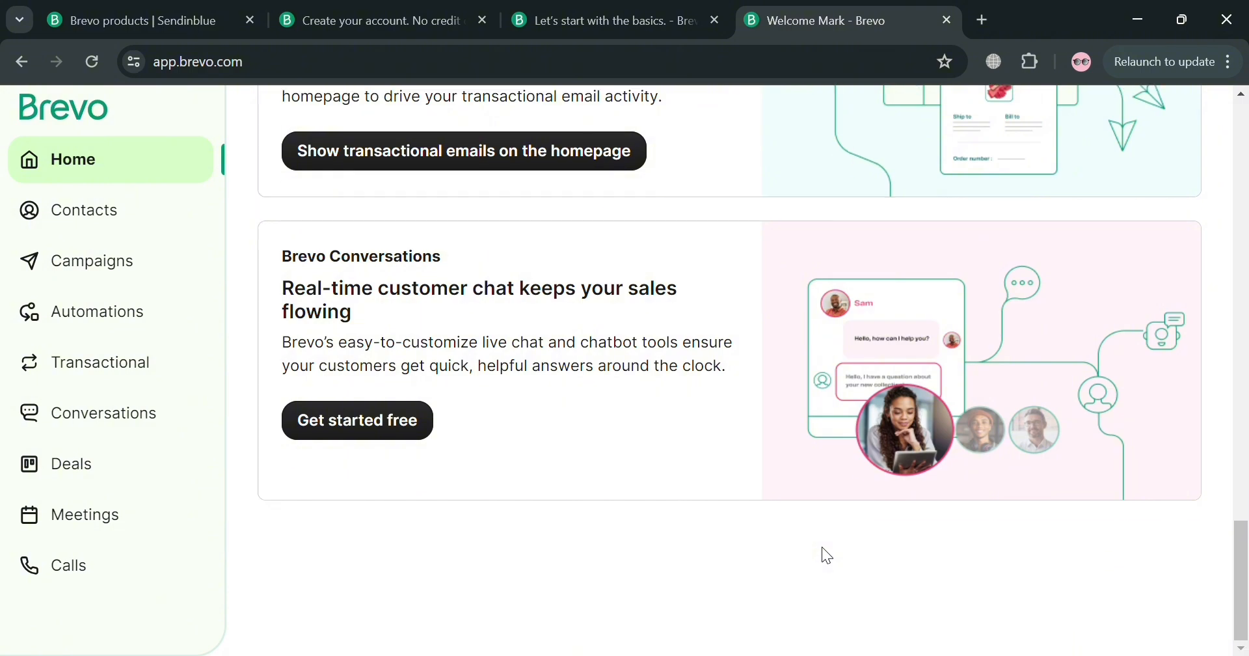
scroll(822, 548, up, 15)
scroll(822, 547, up, 10)
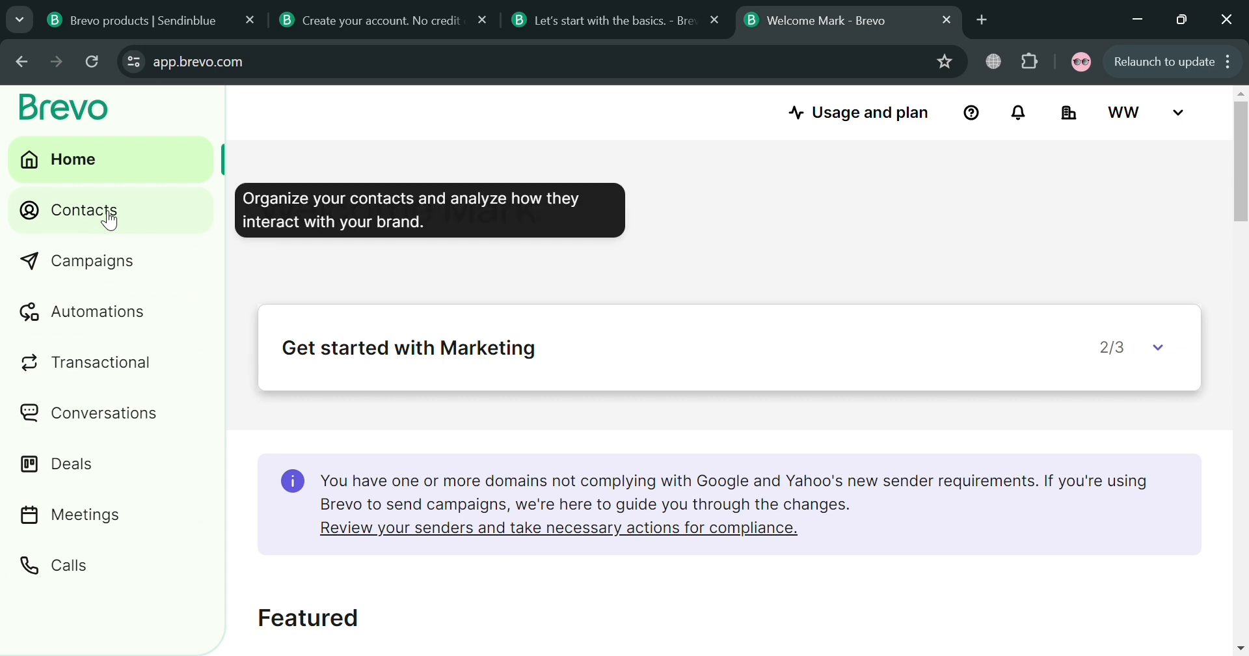
- View the contact database and open its Lists page
click(140, 221)
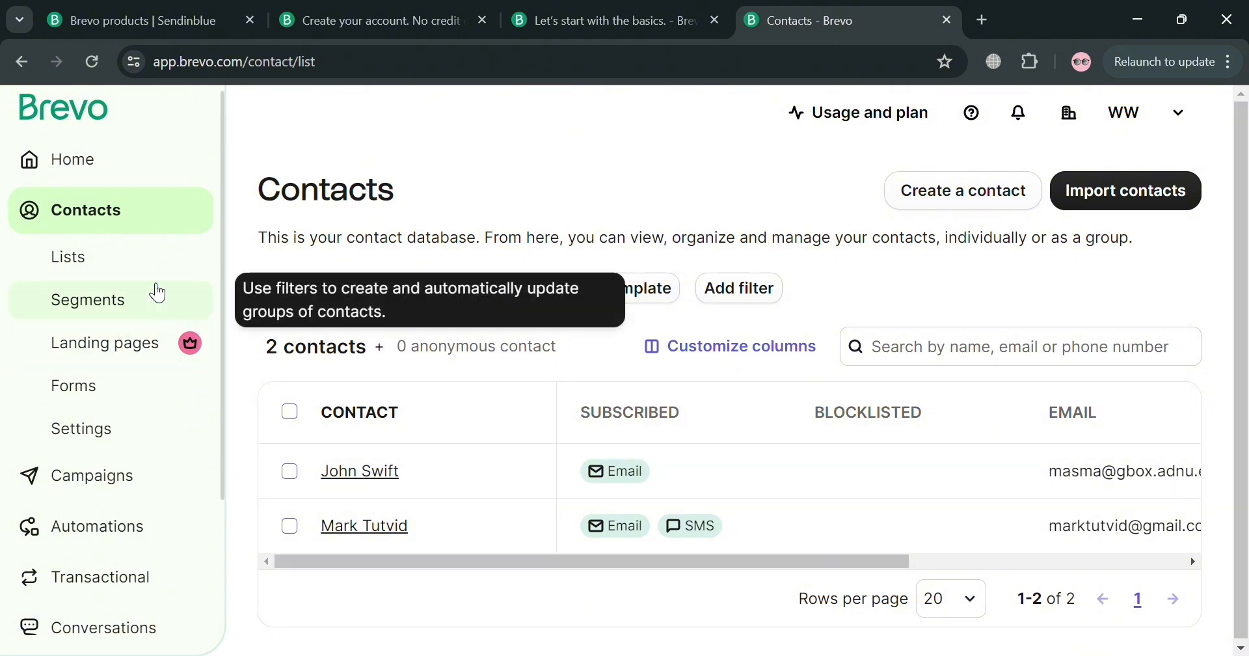
click(158, 269)
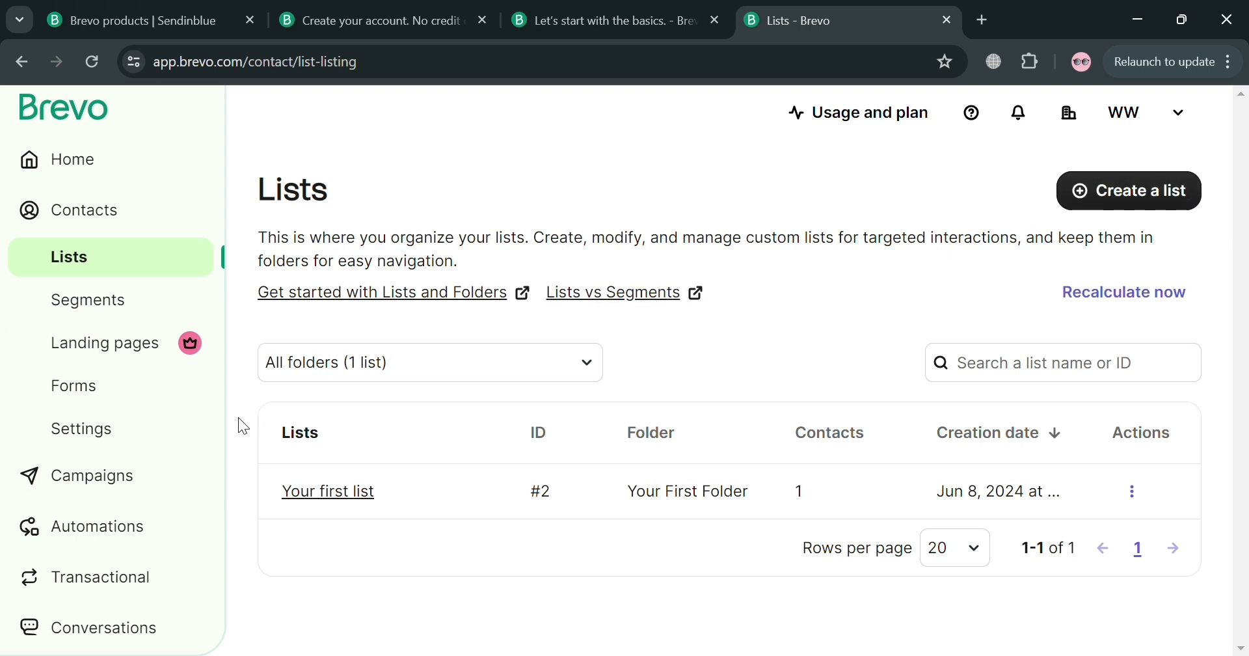
- Review the bulk import options for contacts from the contact database and return to the contact list
click(160, 223)
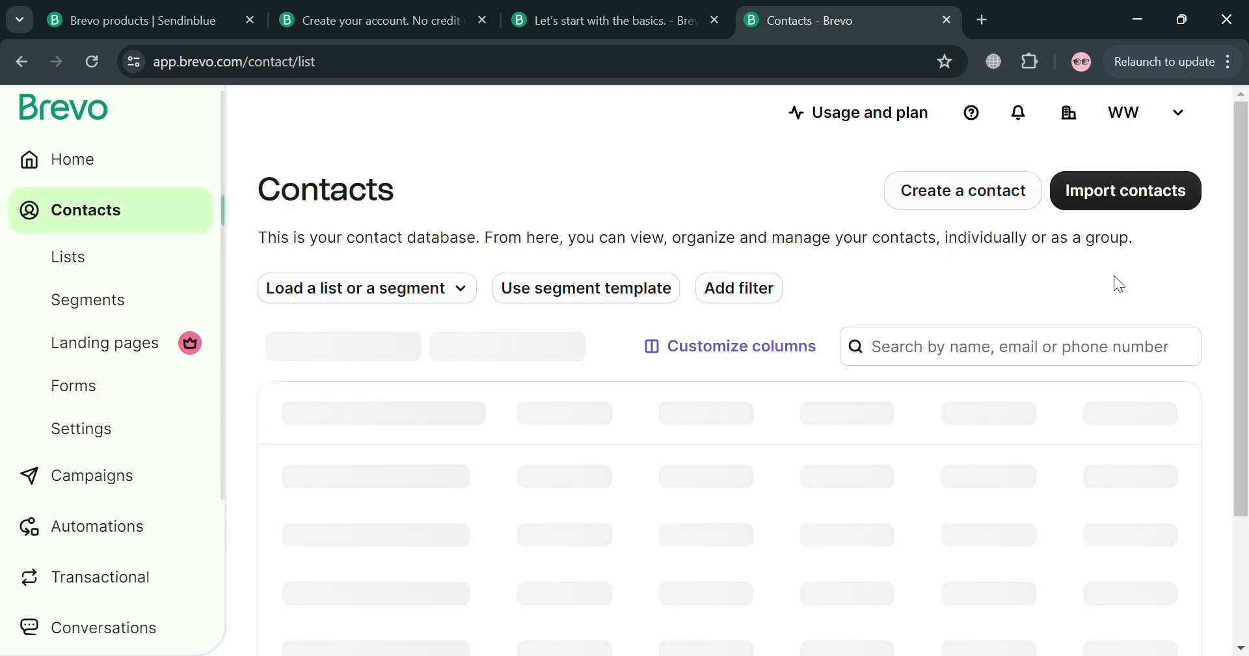
click(1130, 190)
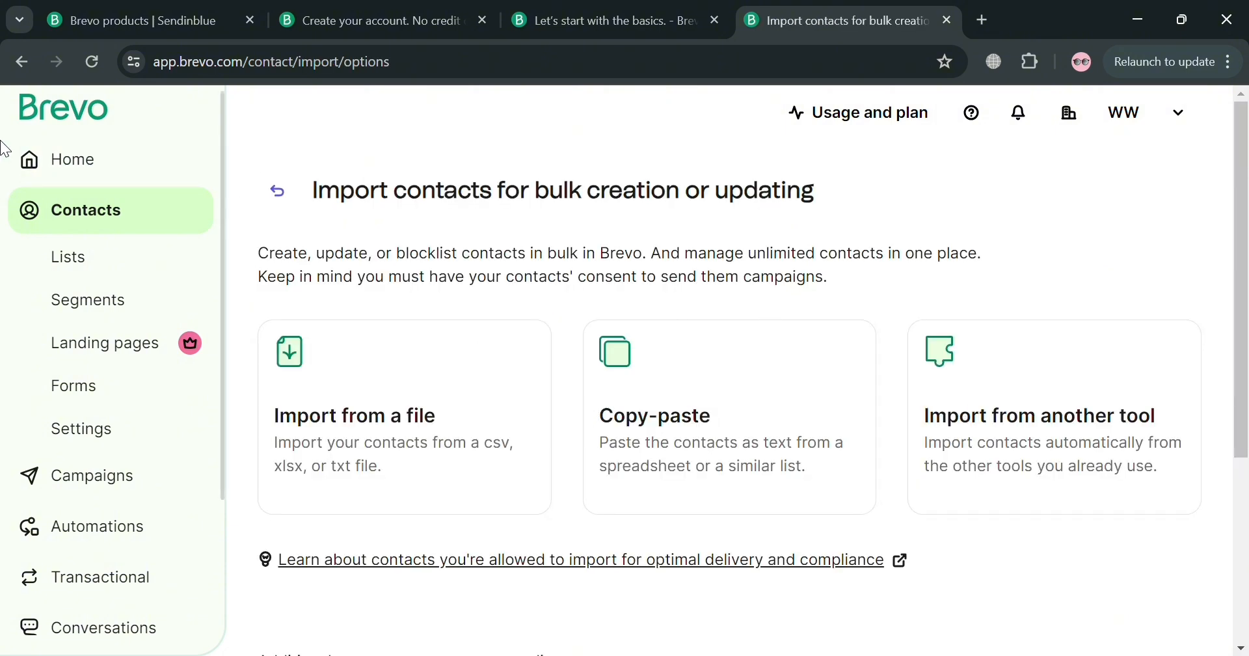
click(286, 207)
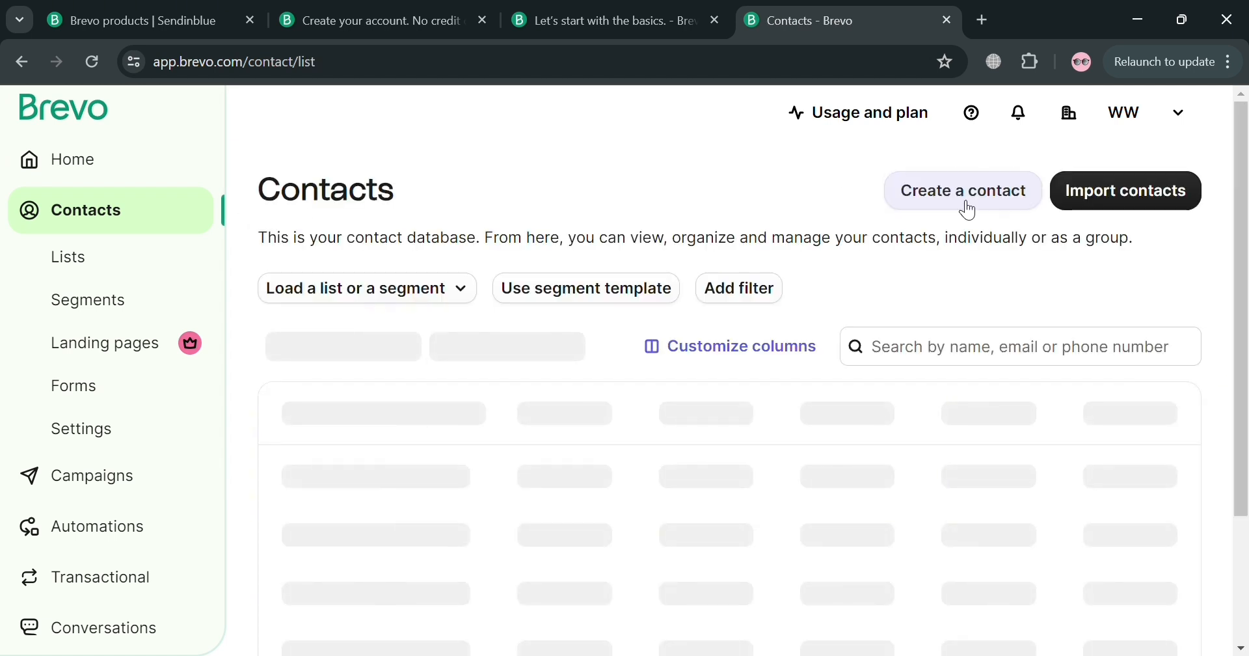
- Examine the fields of the form for creating a single contact, and close it without adding anyone
click(967, 201)
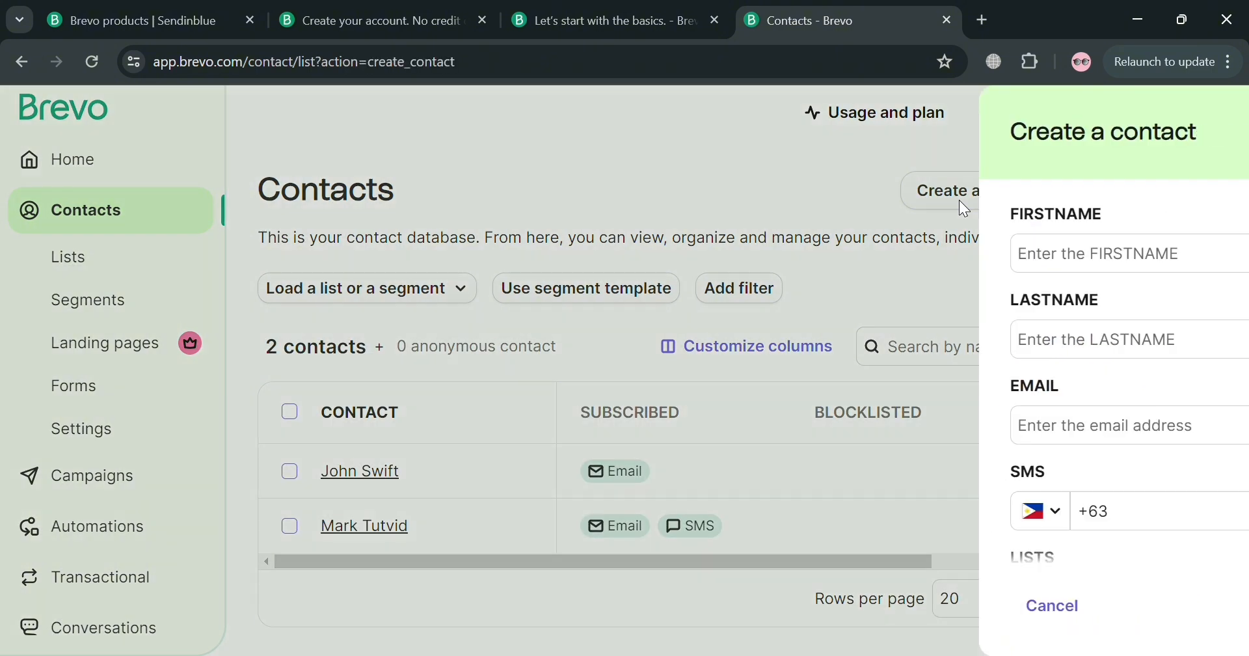
scroll(932, 478, down, 2)
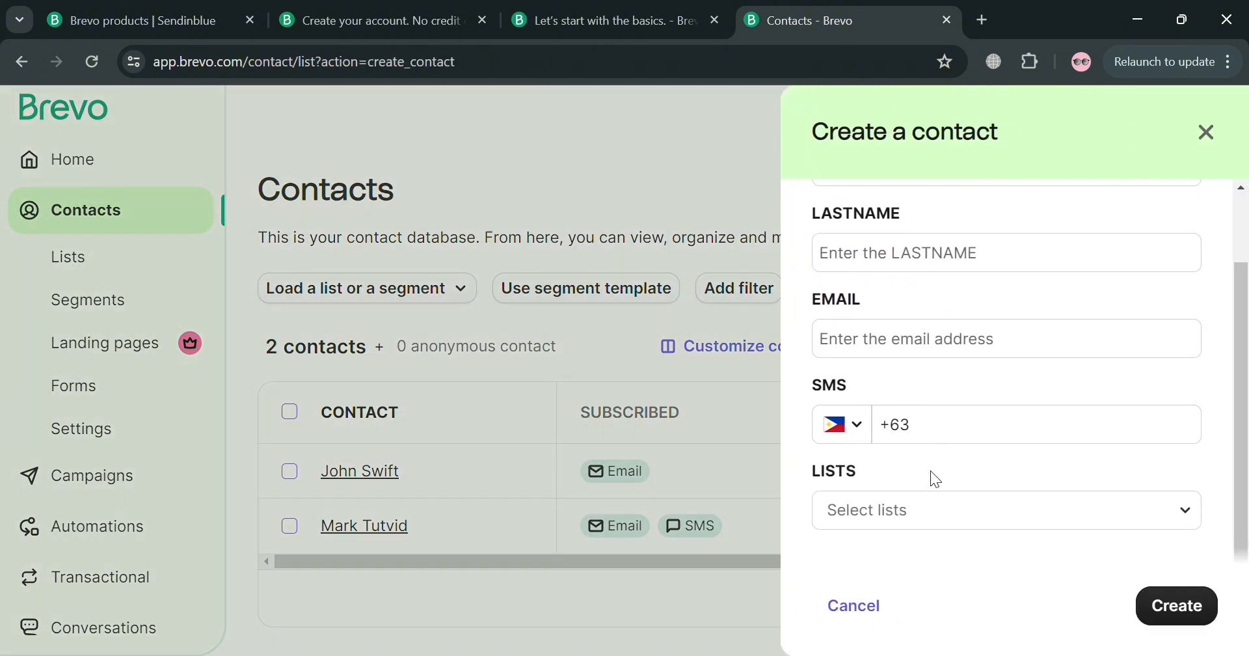
scroll(932, 478, up, 2)
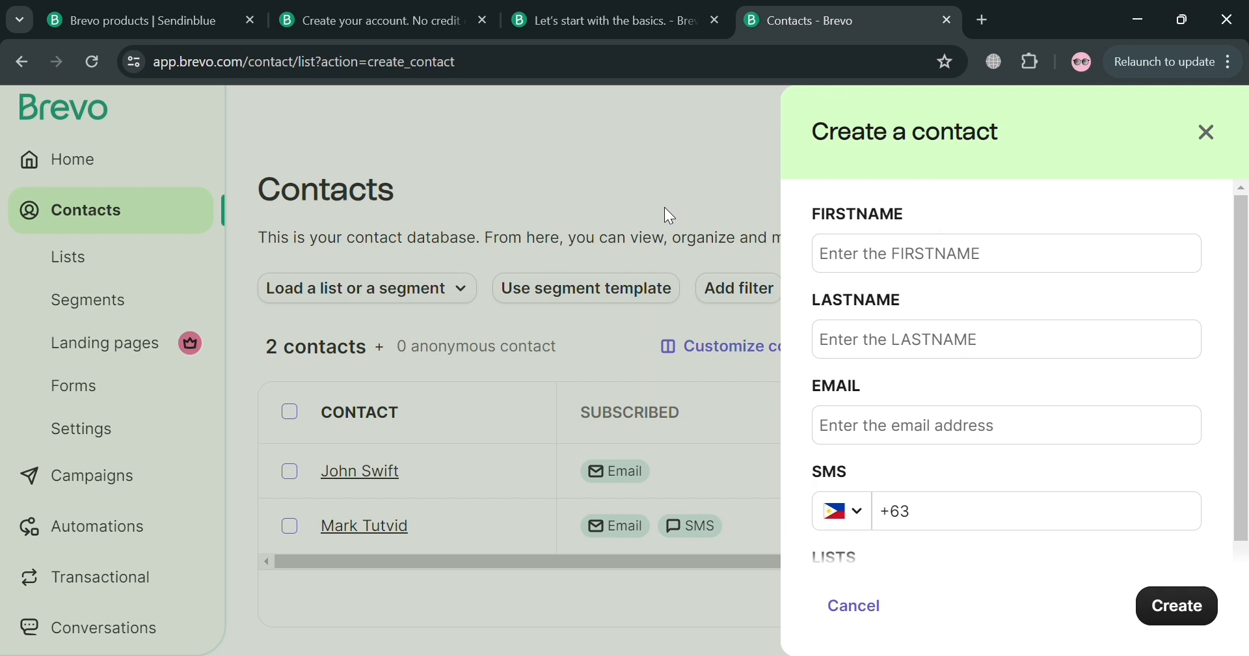
click(1203, 142)
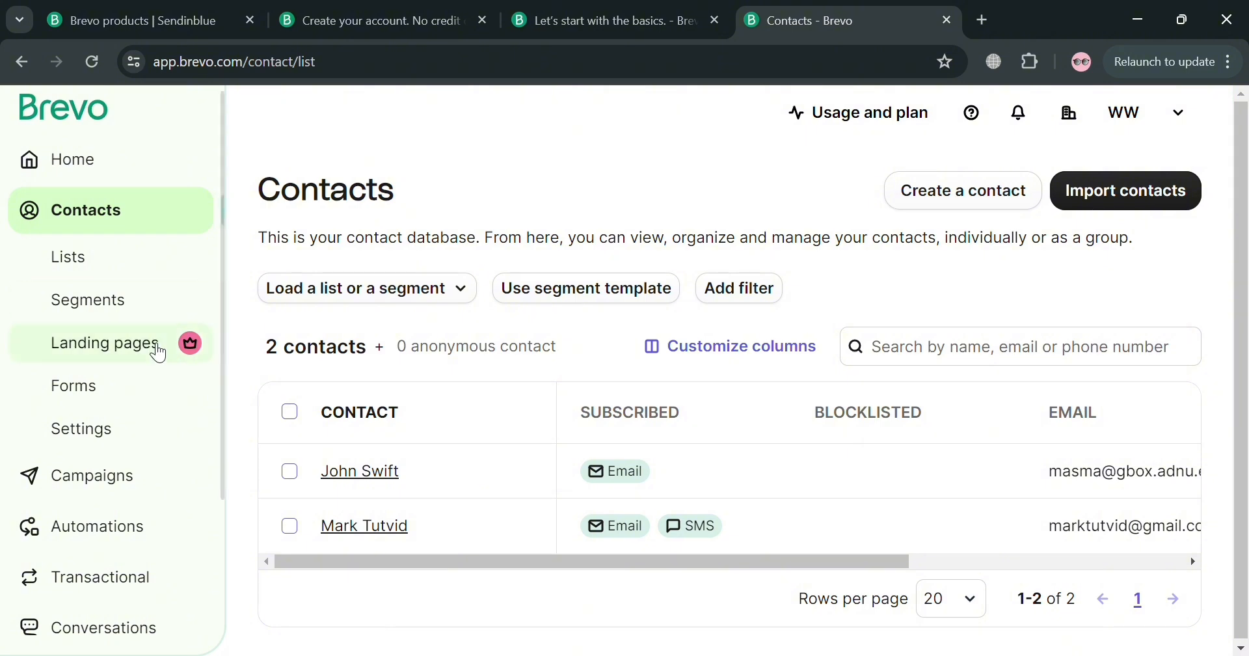
- Open the Campaigns dashboard and examine its contact, opens, clicks and blocklist statistics
scroll(139, 482, down, 1)
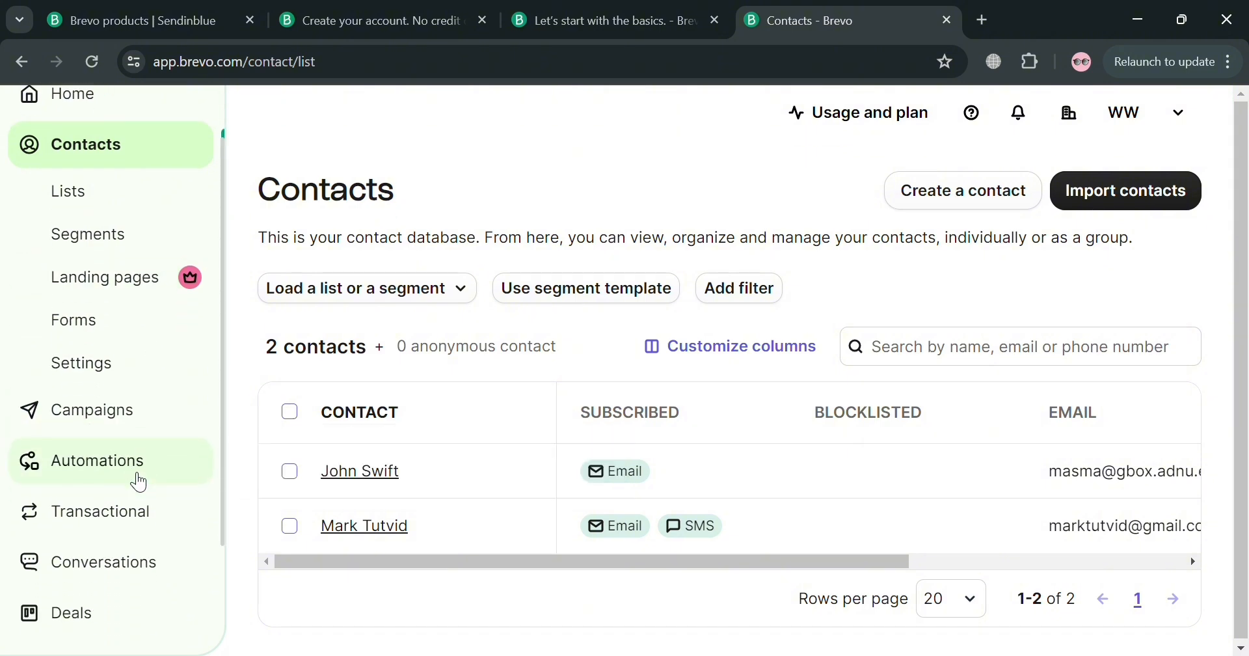
scroll(139, 482, down, 1)
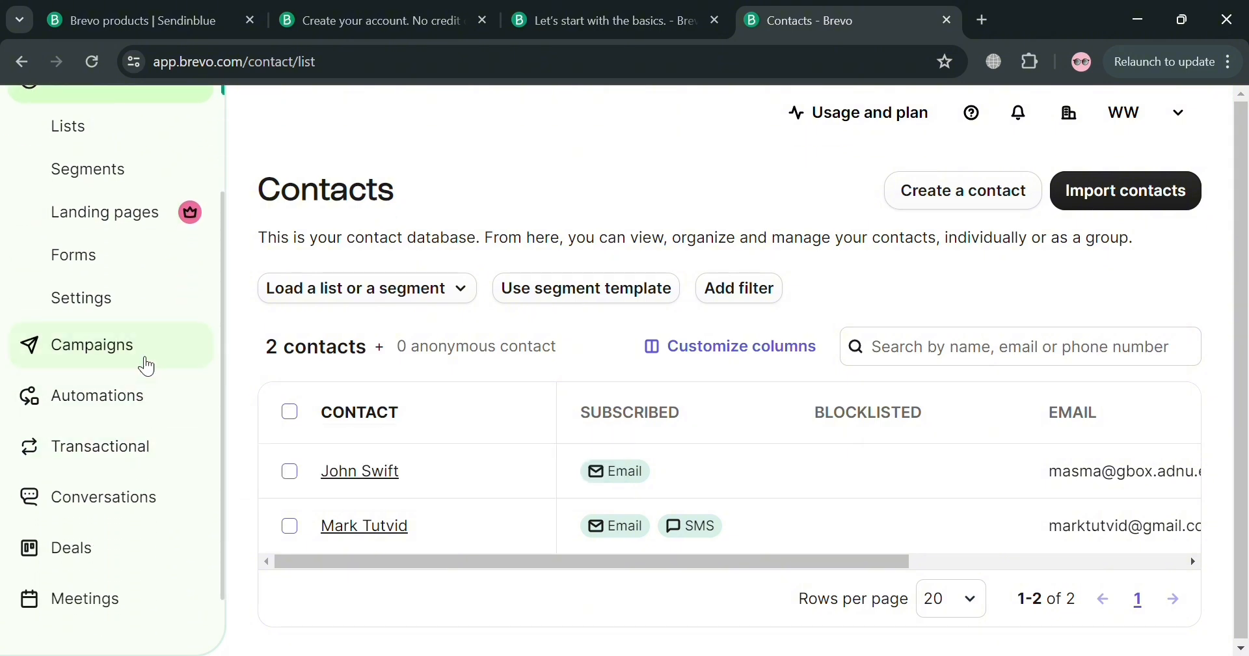
click(148, 345)
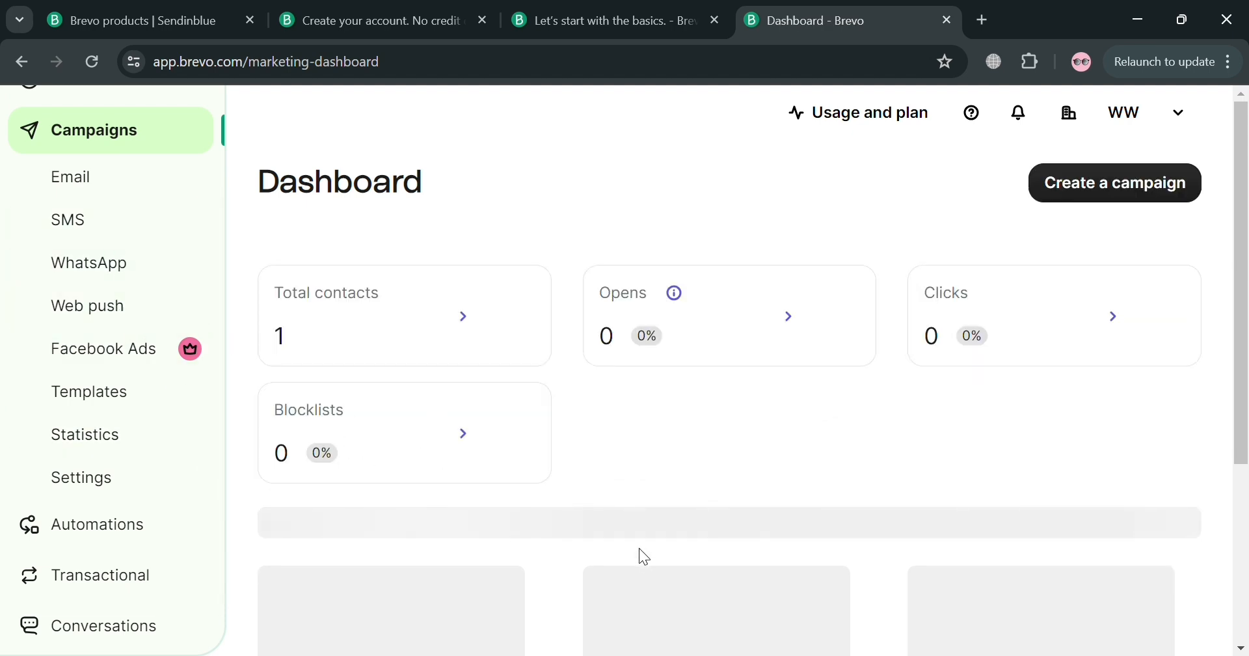
scroll(644, 556, down, 3)
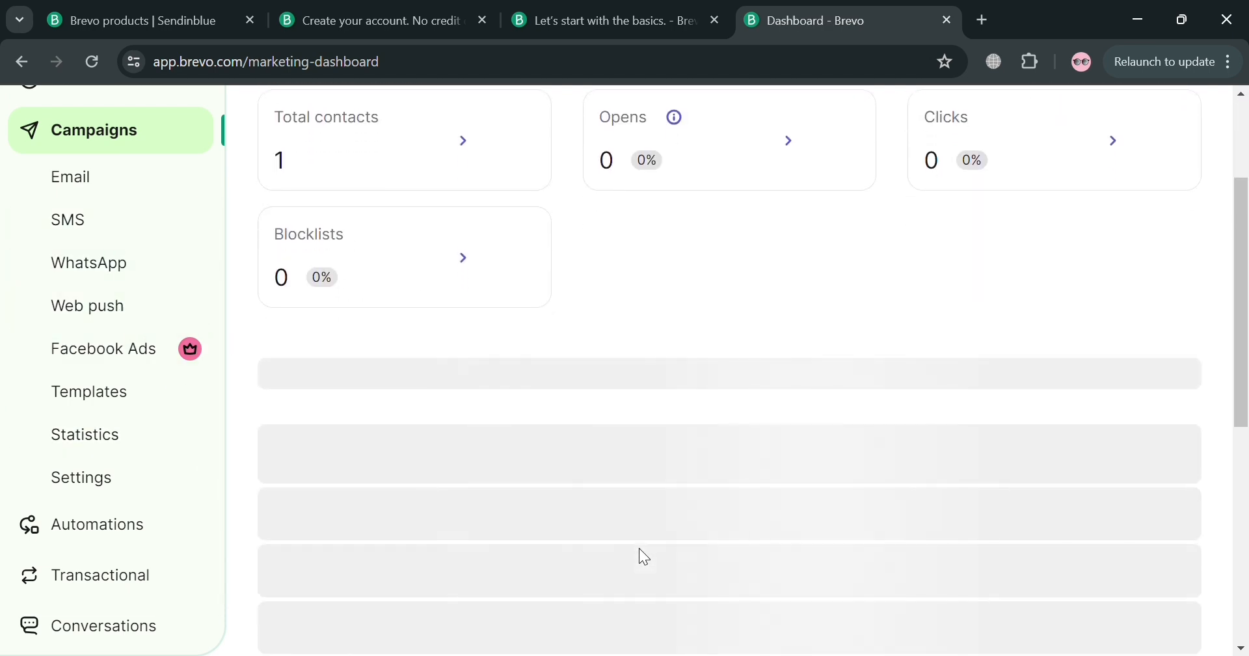
scroll(644, 556, down, 1)
scroll(644, 557, up, 4)
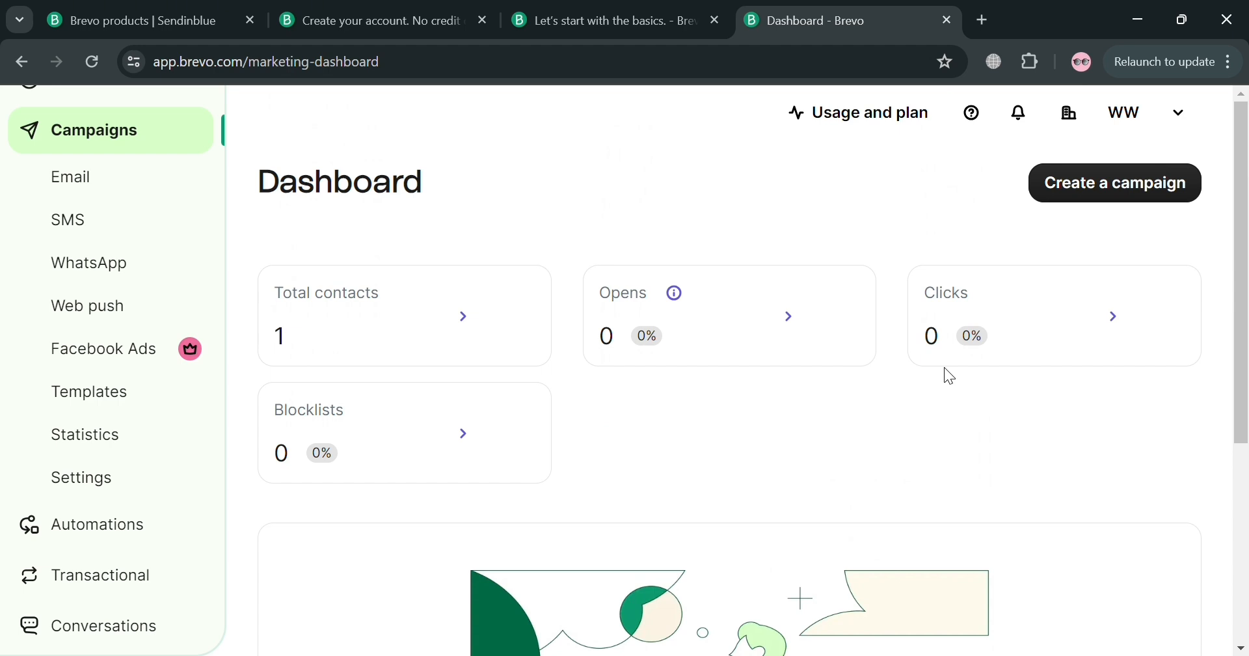
- View the Automations start page and the real-time SMTP configuration page for transactional emails
click(131, 525)
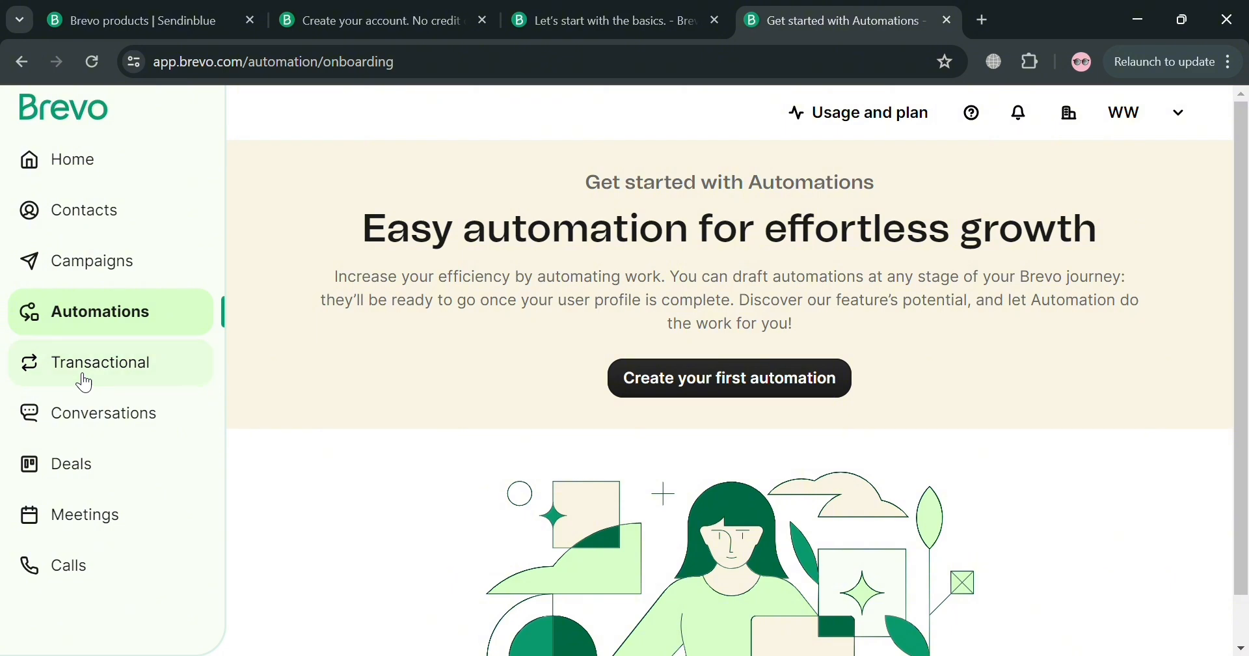
click(135, 429)
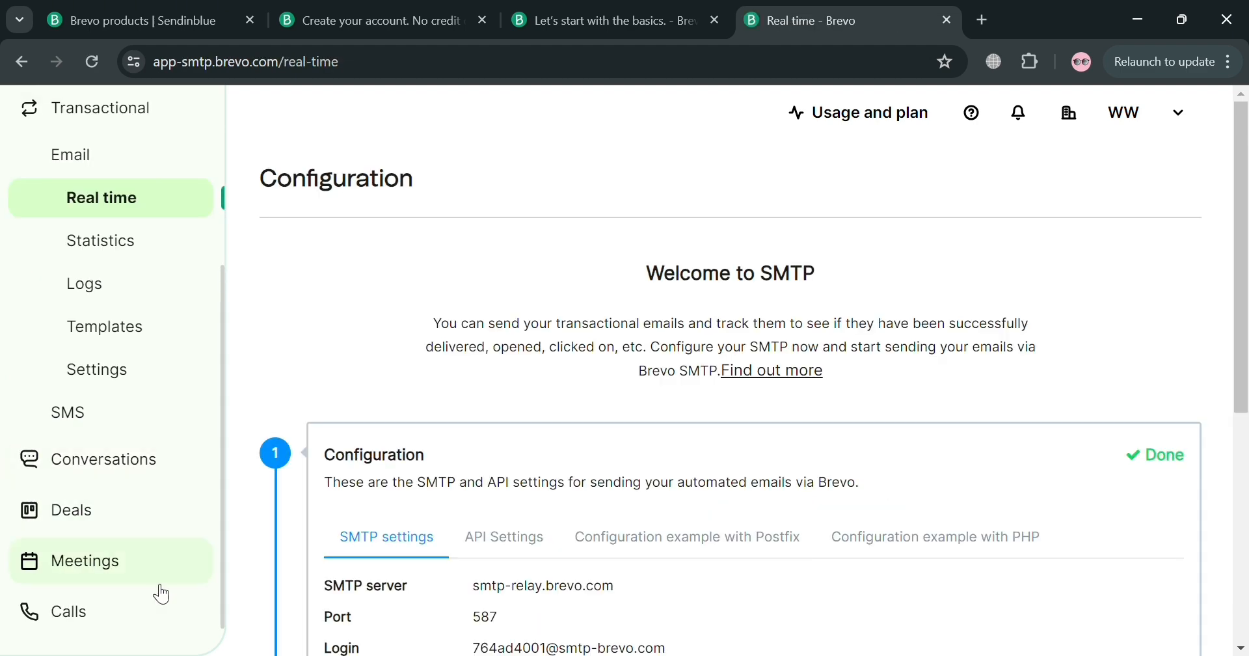
scroll(153, 481, up, 4)
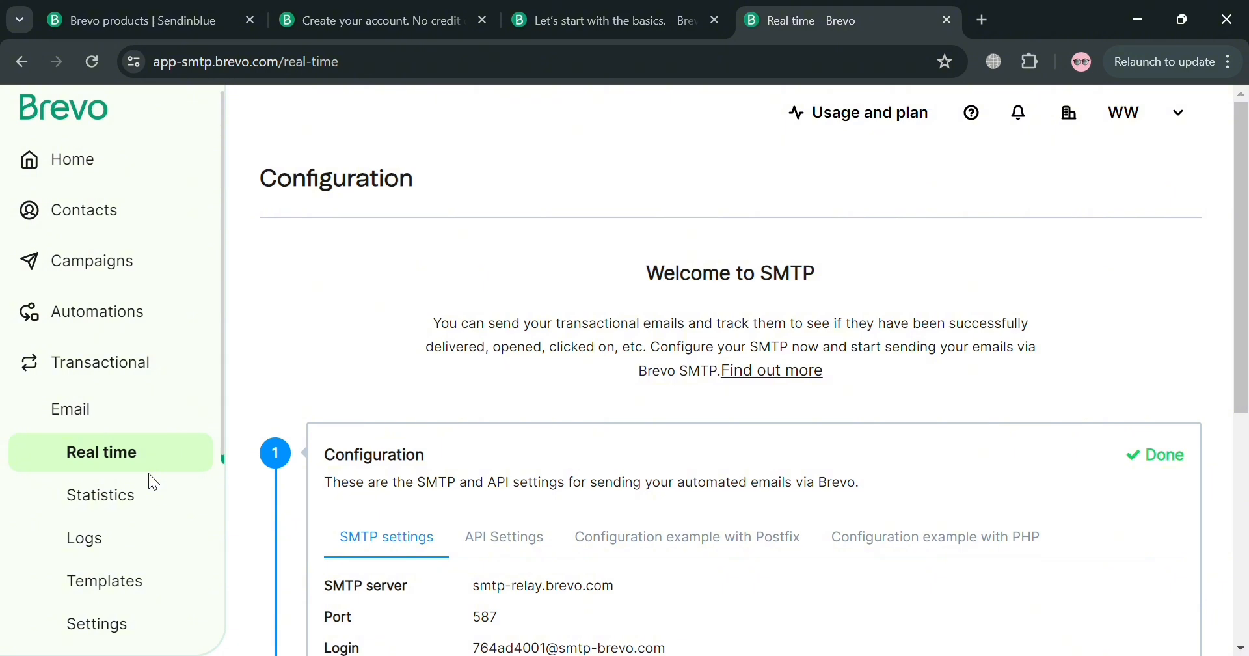
- Create a WhatsApp campaign named "Sample Campaign" and start its setup
click(99, 269)
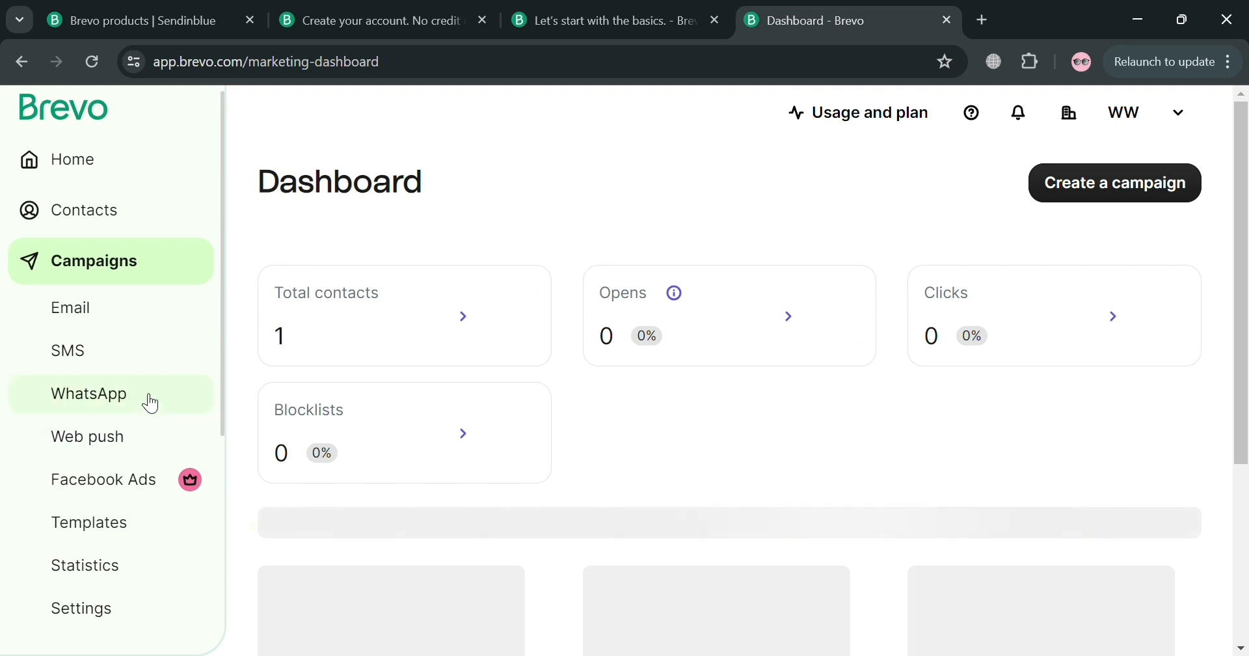
click(151, 402)
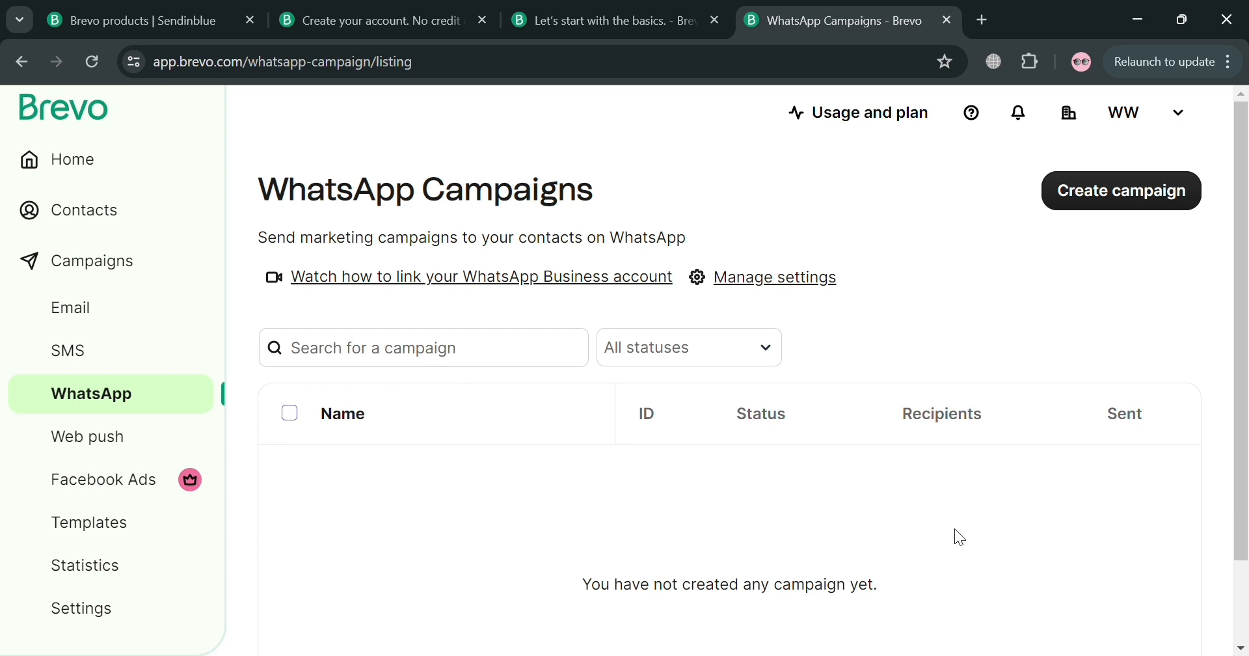
click(1162, 210)
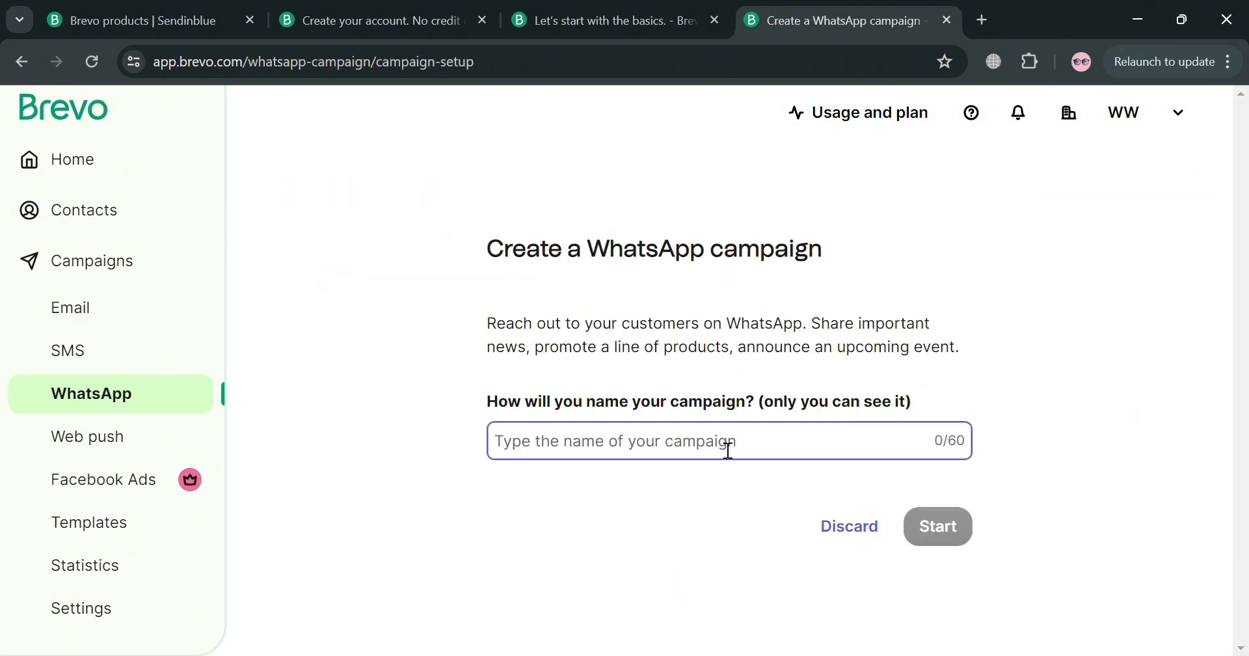
text(Sample )
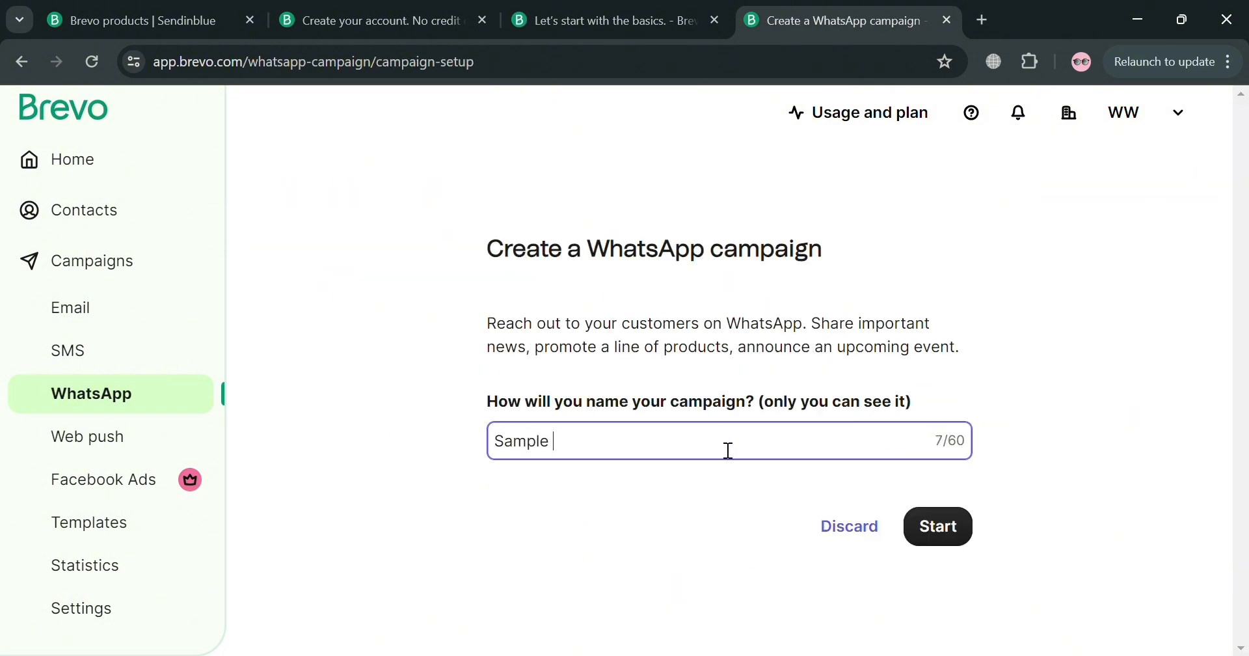
text(Campaign)
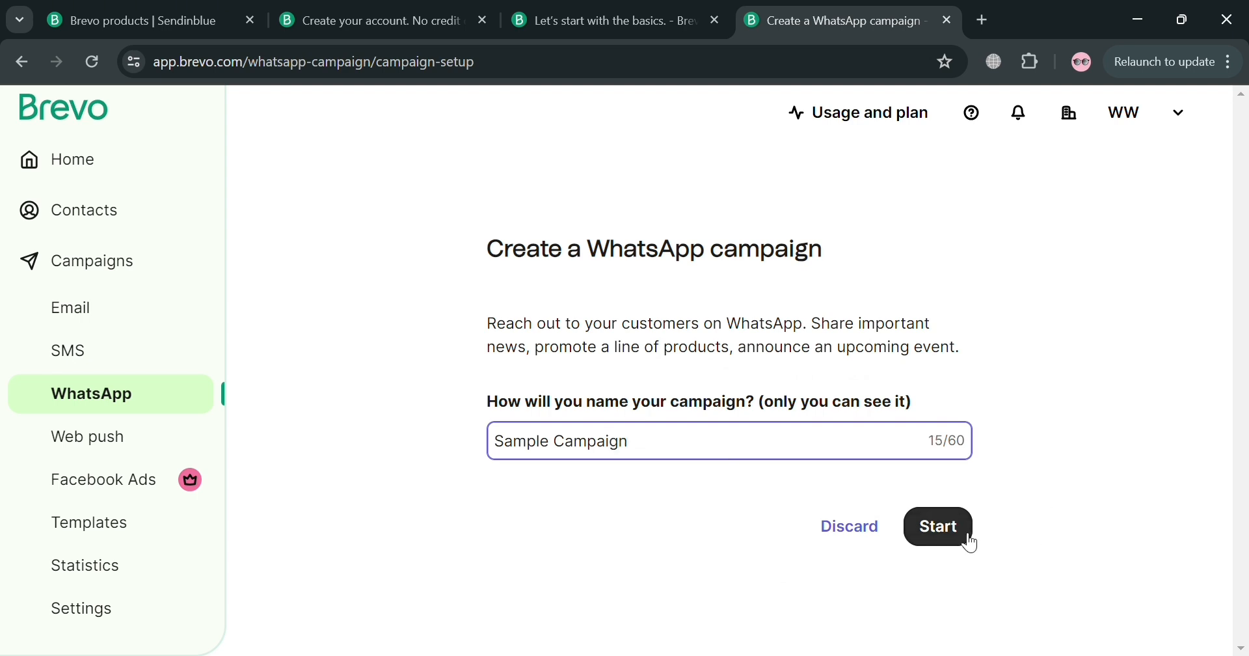
click(937, 533)
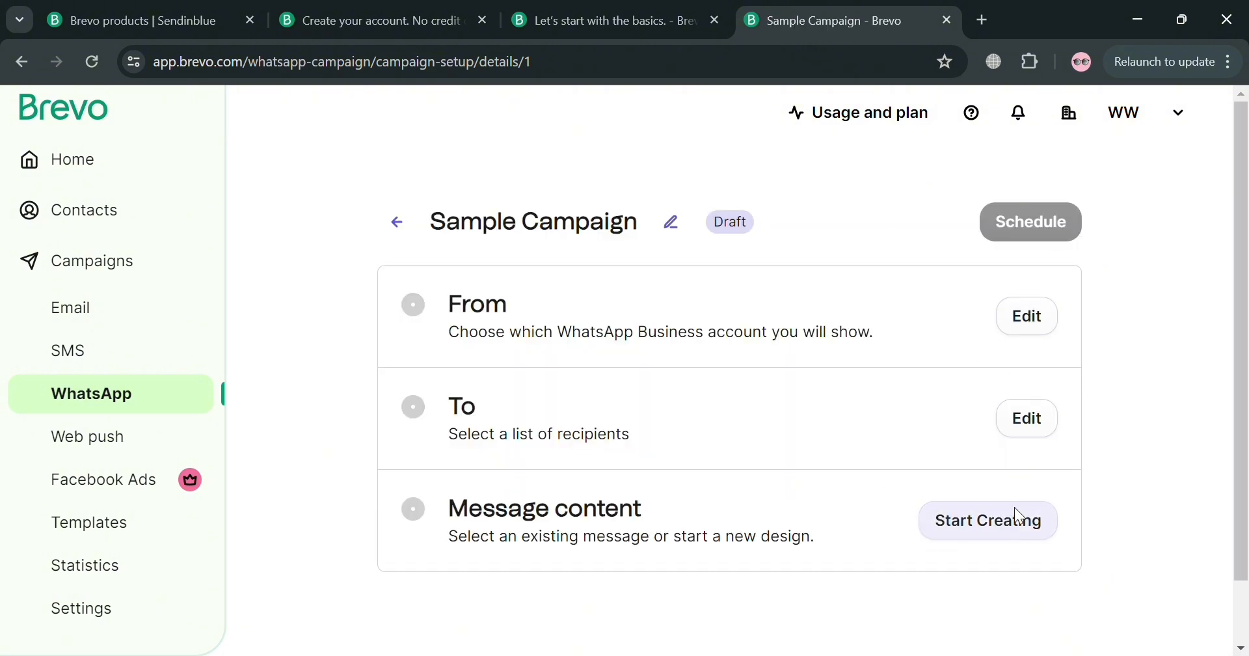
- Examine the campaign's From section for choosing the WhatsApp Business phone number
click(1028, 317)
scroll(755, 428, down, 1)
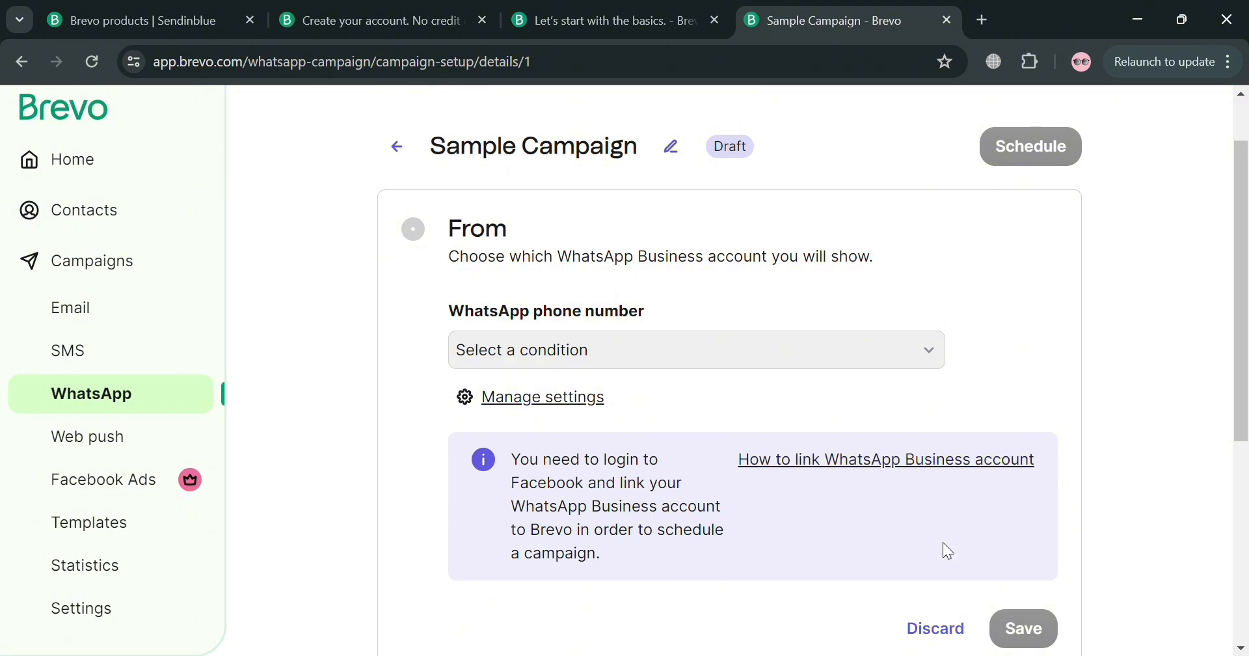
scroll(944, 544, down, 3)
scroll(943, 547, up, 3)
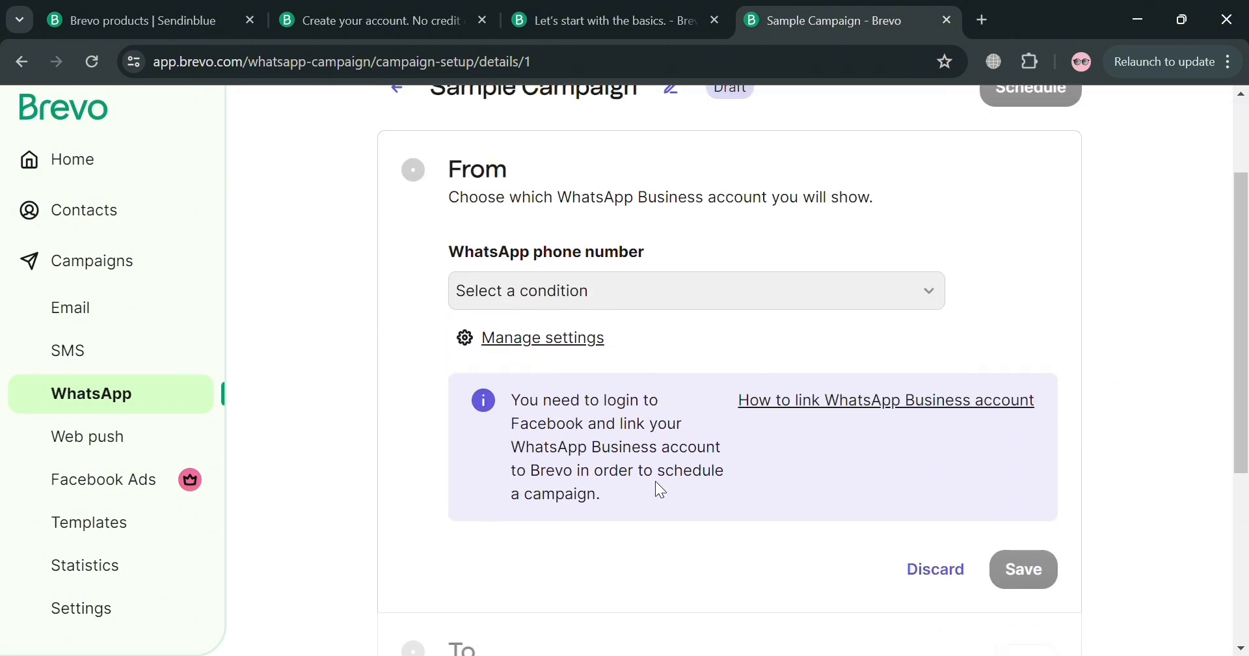
scroll(785, 522, up, 1)
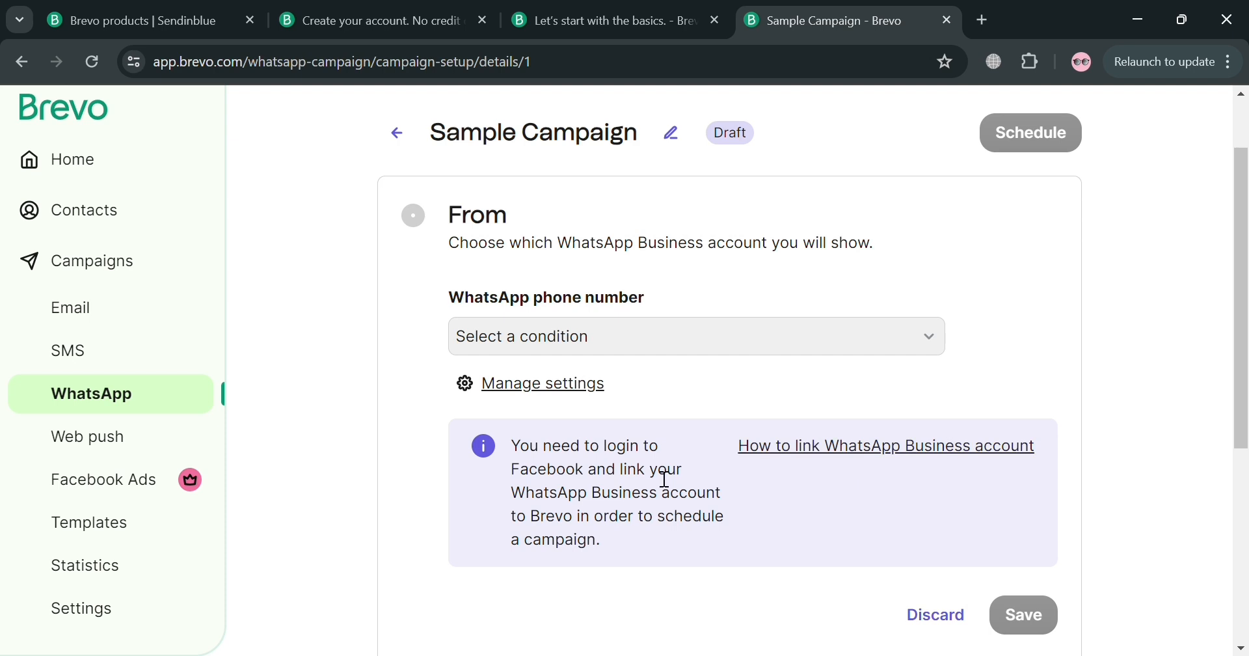
- Review the phone number, Facebook account and business details requirements for linking WhatsApp, and return to the campaign
click(548, 382)
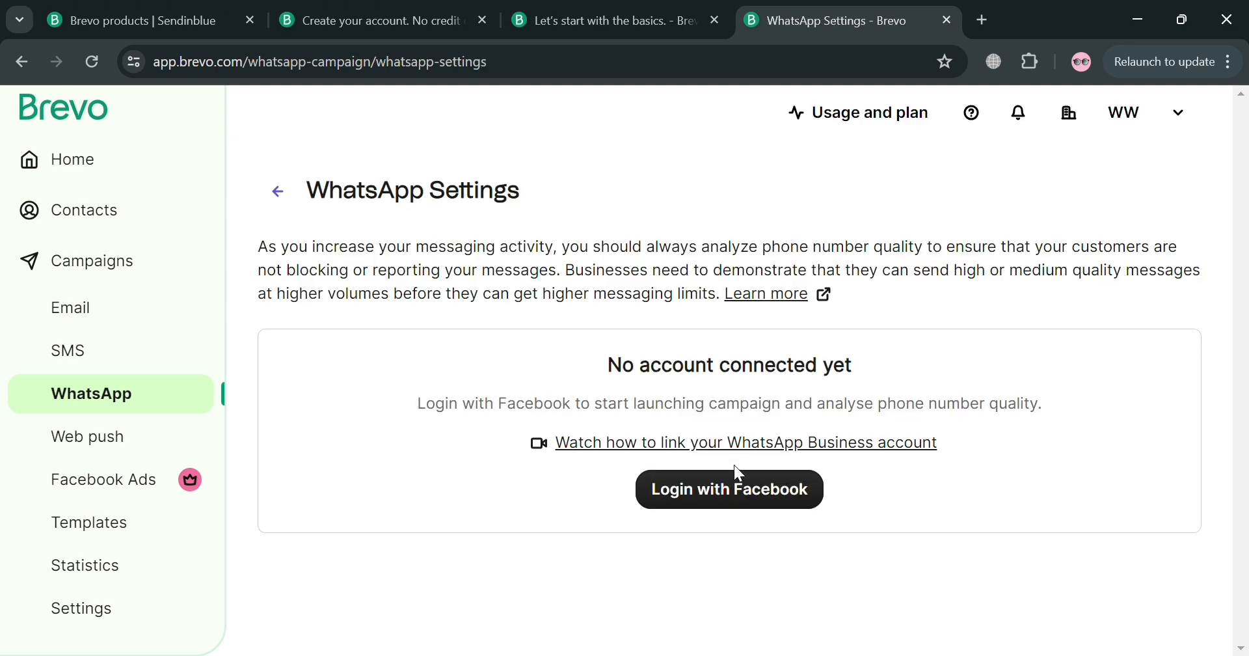
click(751, 497)
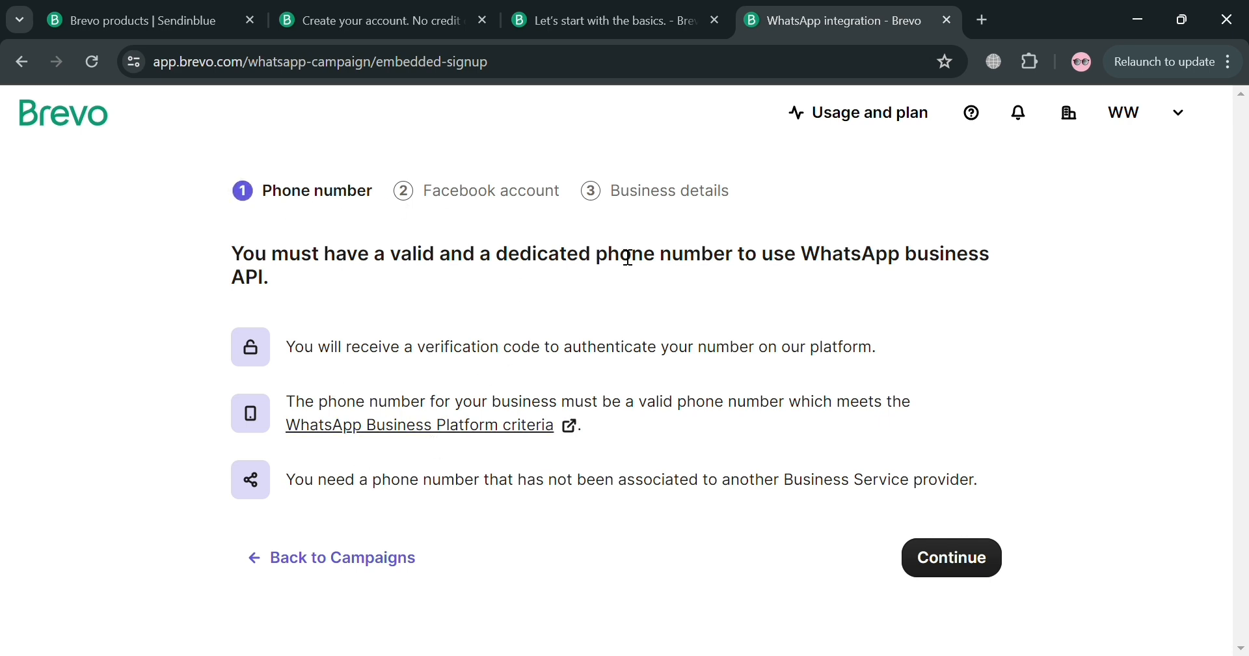
click(973, 575)
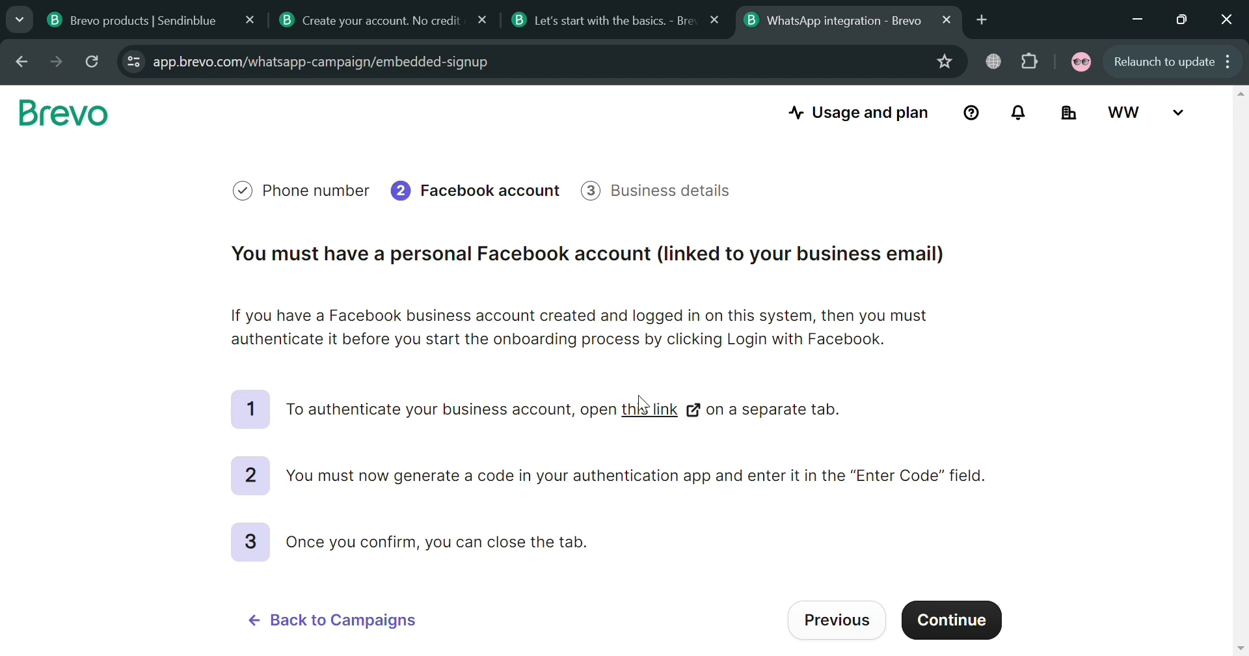
click(969, 628)
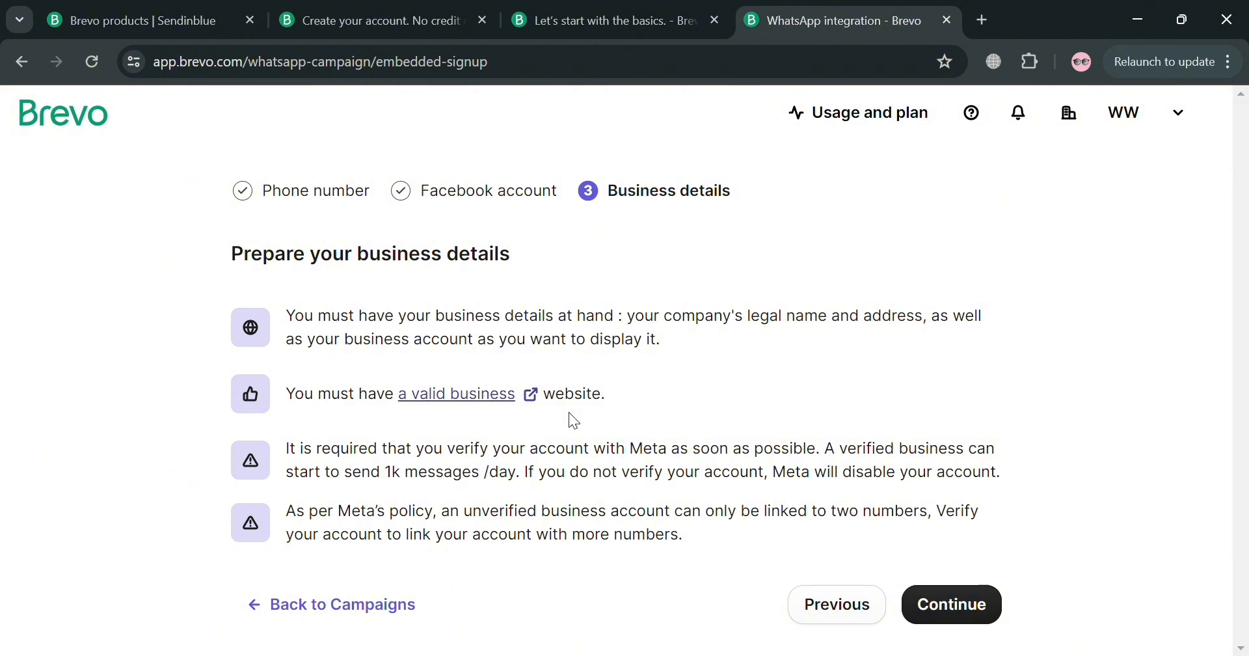
click(345, 596)
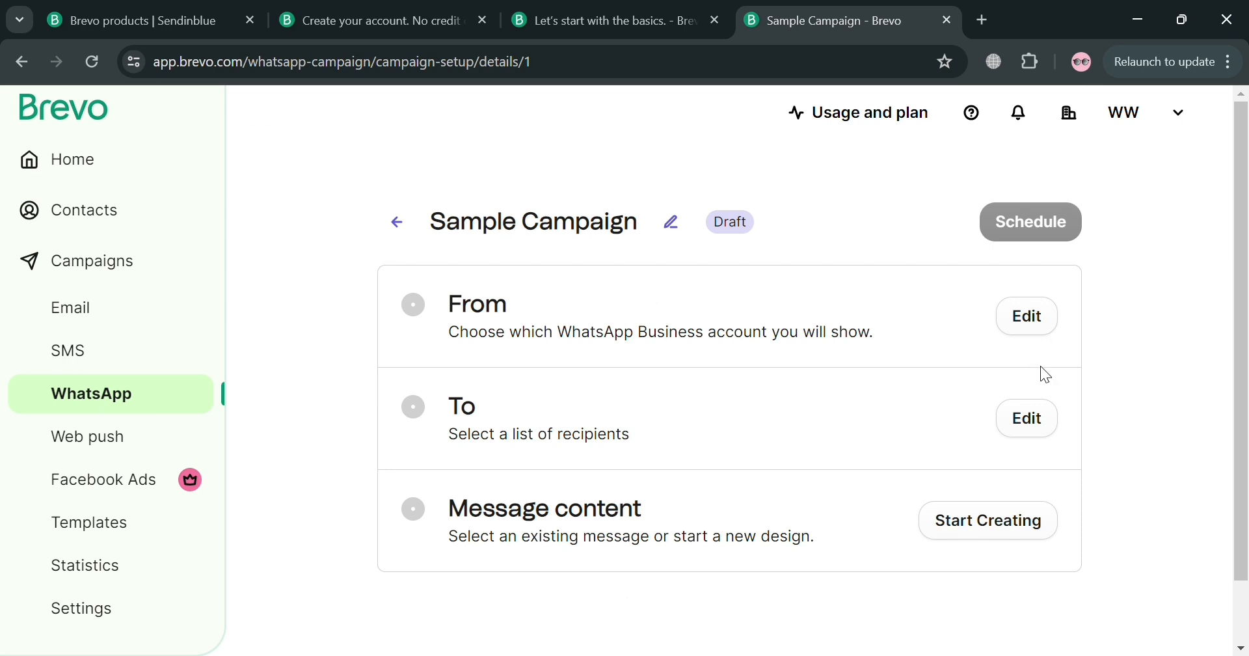
- Select "Your first list" in Client_Folder as the recipients of the WhatsApp campaign
click(1047, 424)
scroll(826, 588, down, 2)
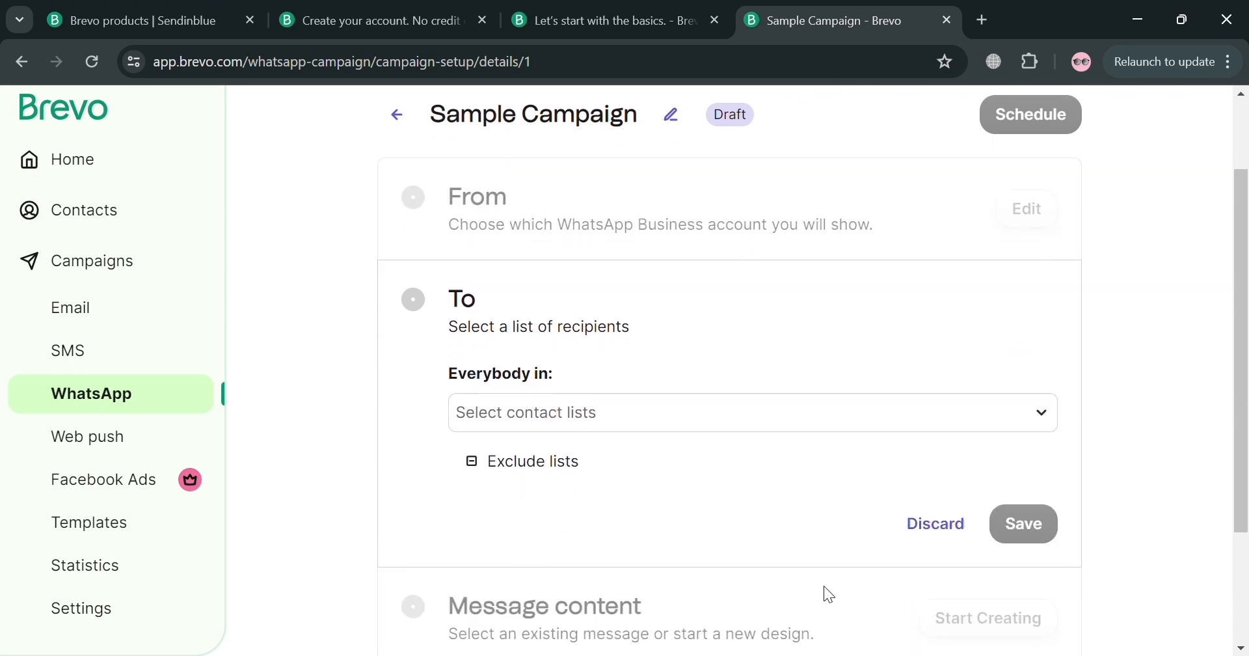
click(912, 421)
scroll(695, 505, down, 2)
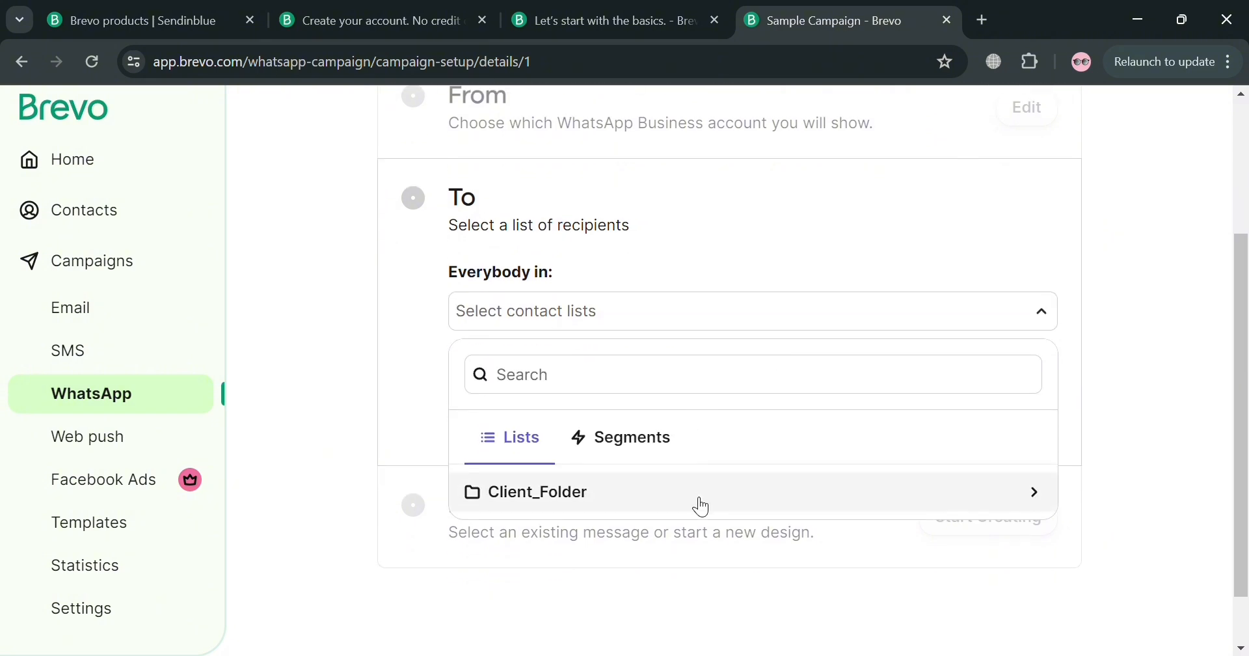
click(615, 448)
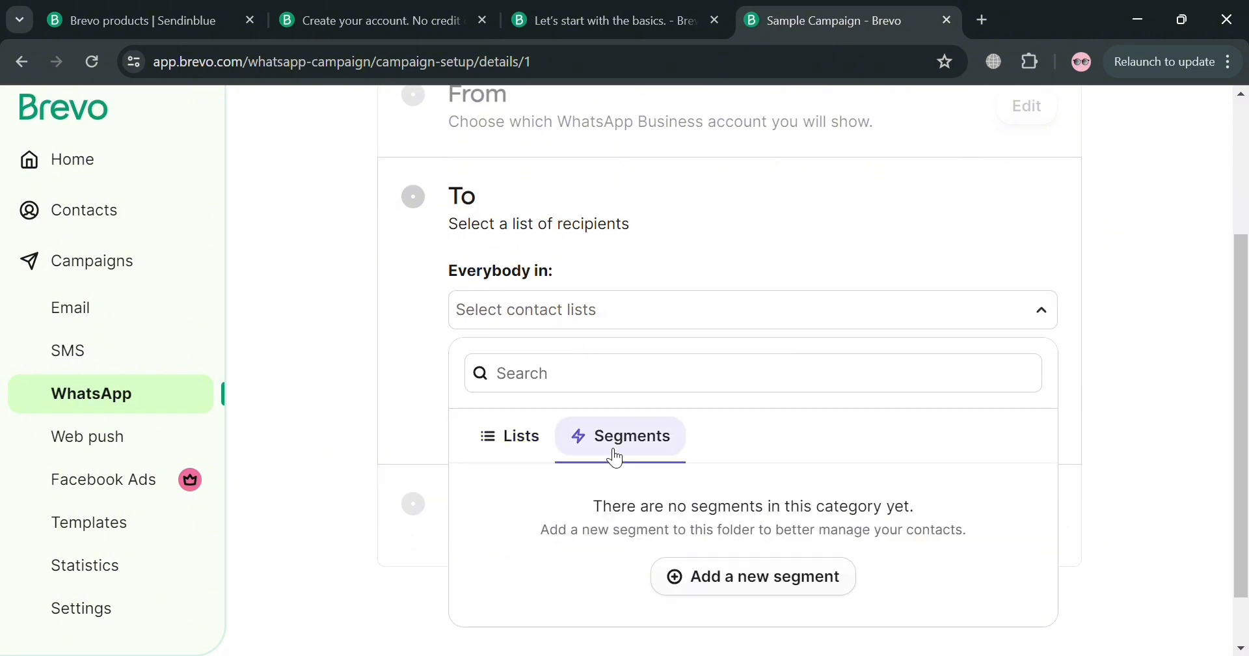
click(536, 455)
click(703, 485)
scroll(702, 483, down, 1)
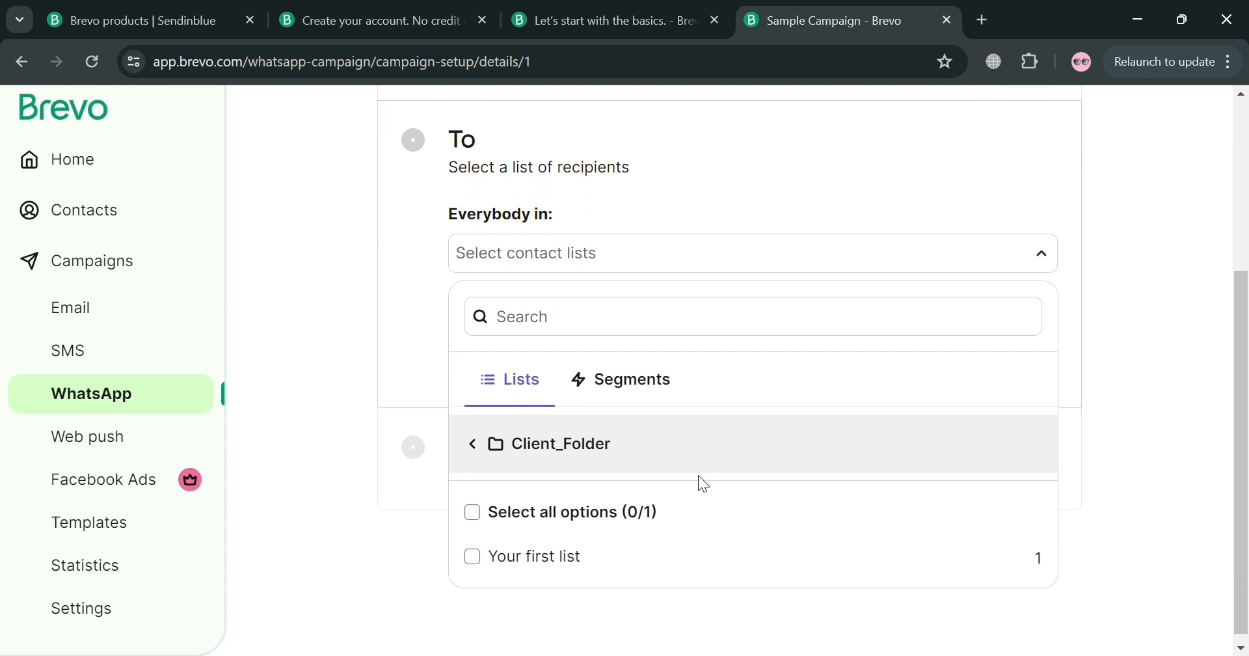
click(696, 557)
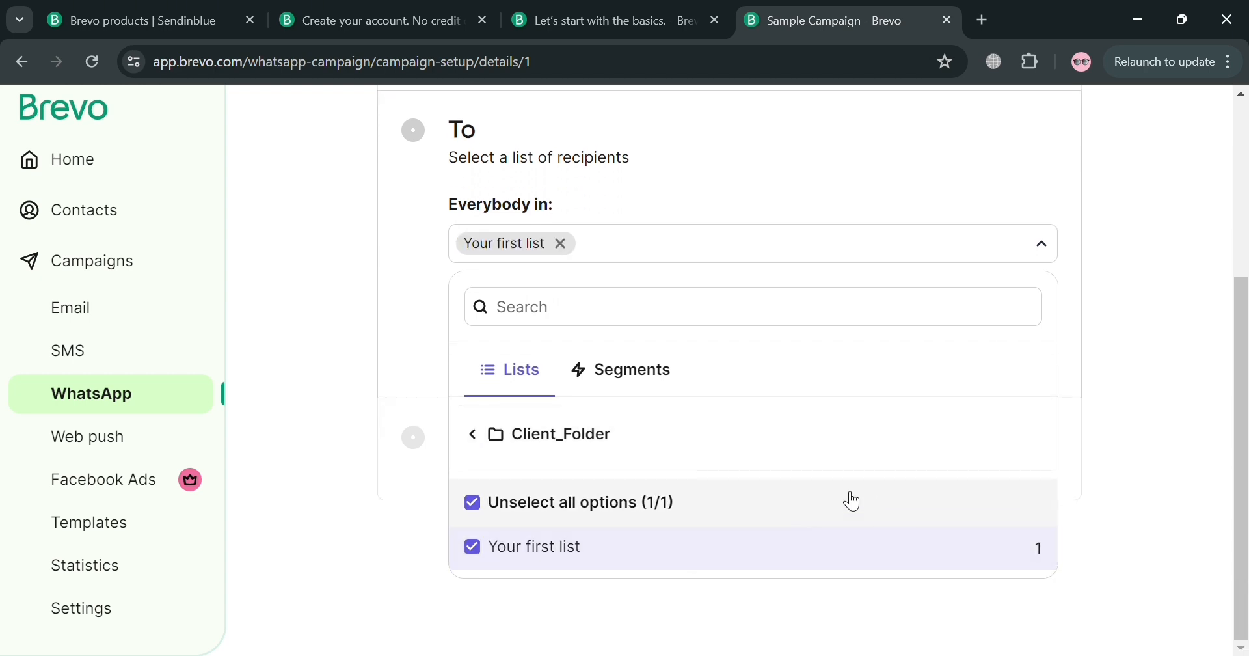
click(1157, 388)
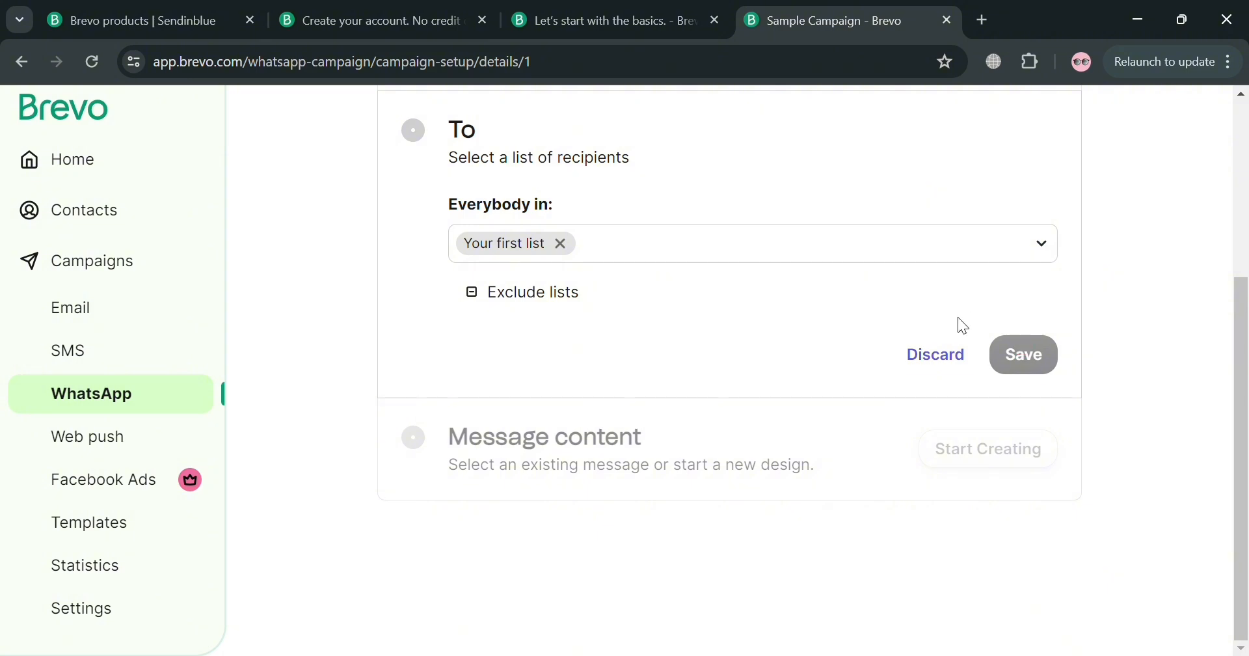
- Discard the campaign's recipient selection and start creating the message content from scratch
scroll(942, 422, up, 3)
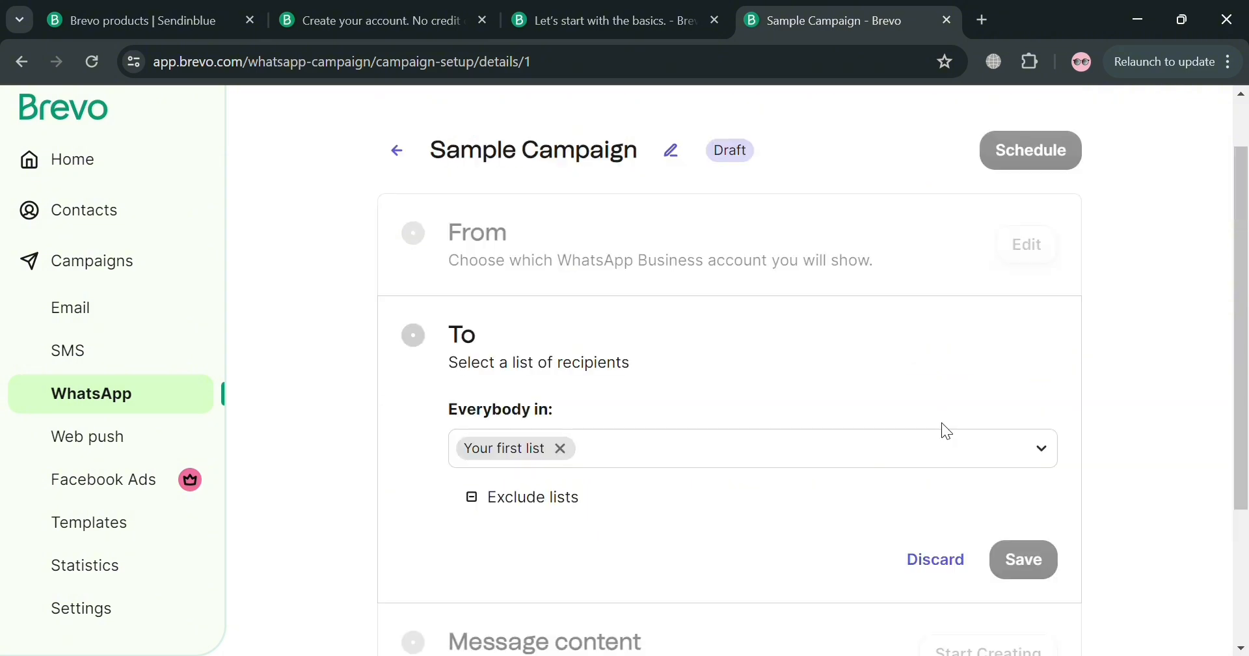
click(948, 562)
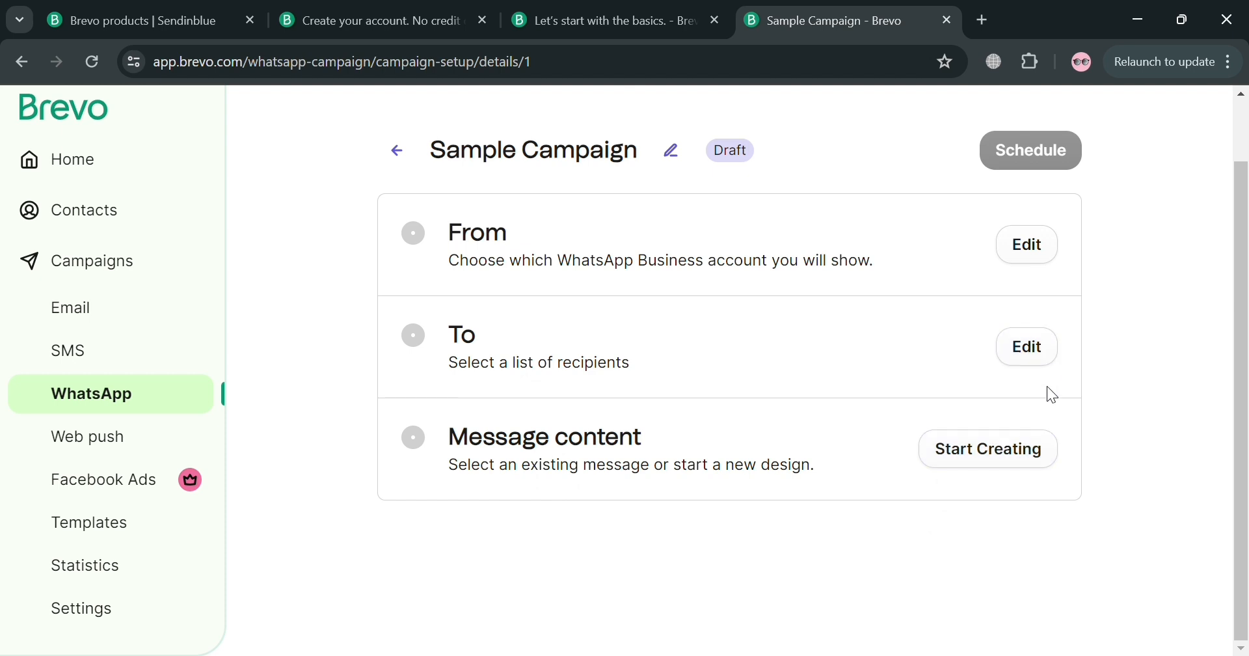
click(1015, 450)
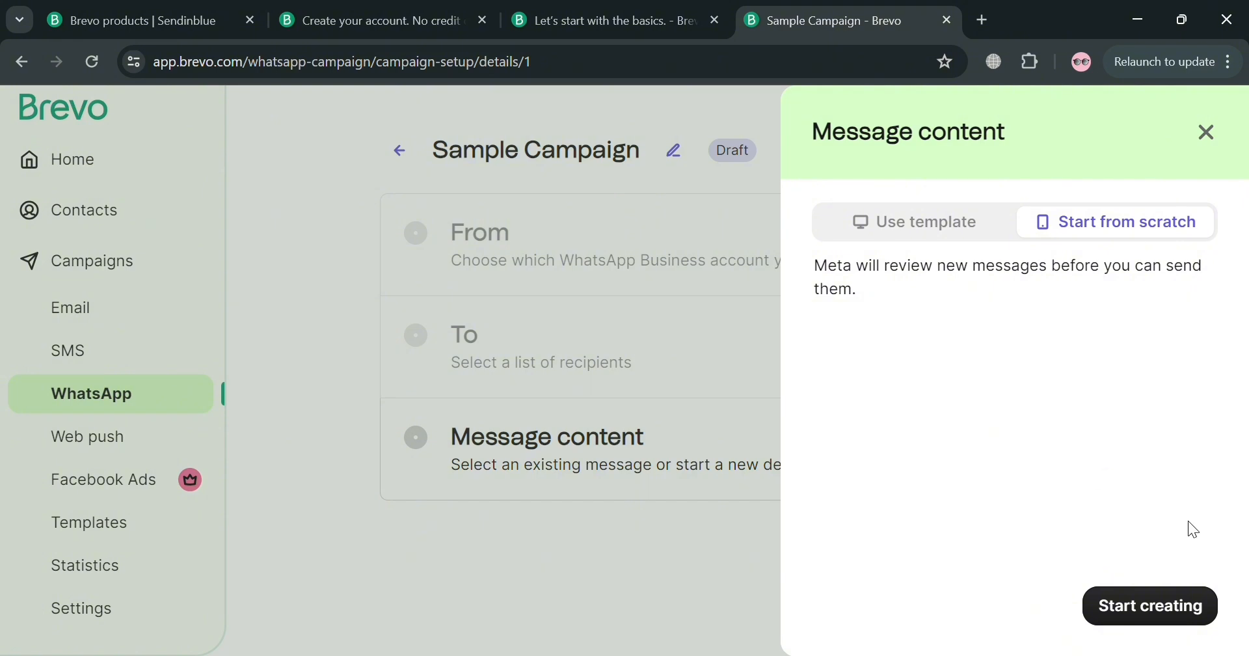
click(1202, 617)
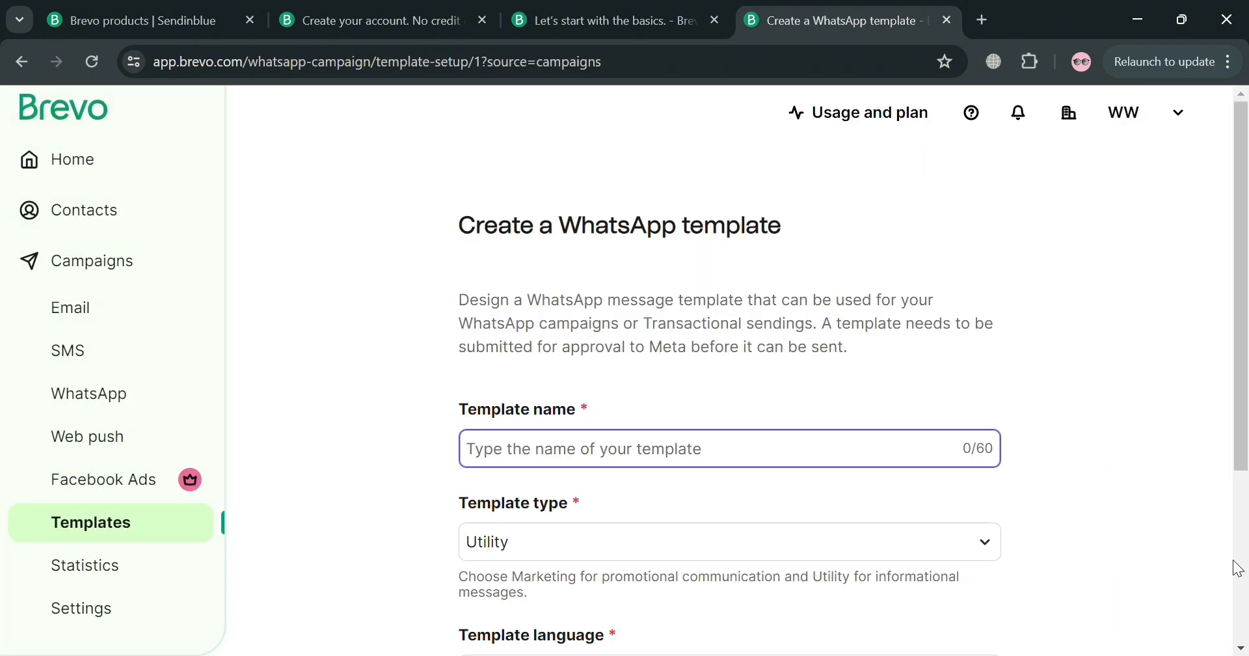
- Name the WhatsApp template "sample_1" and set its type to Marketing
scroll(862, 467, down, 2)
scroll(862, 470, down, 2)
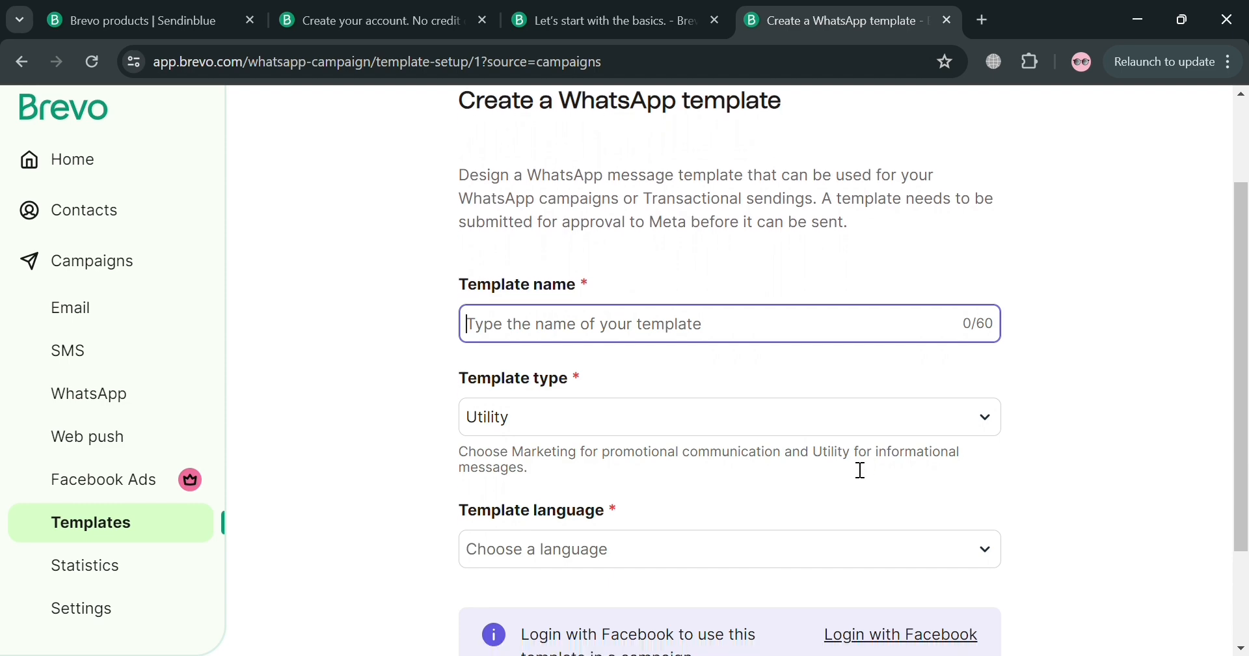
scroll(862, 470, up, 3)
text(sample_1)
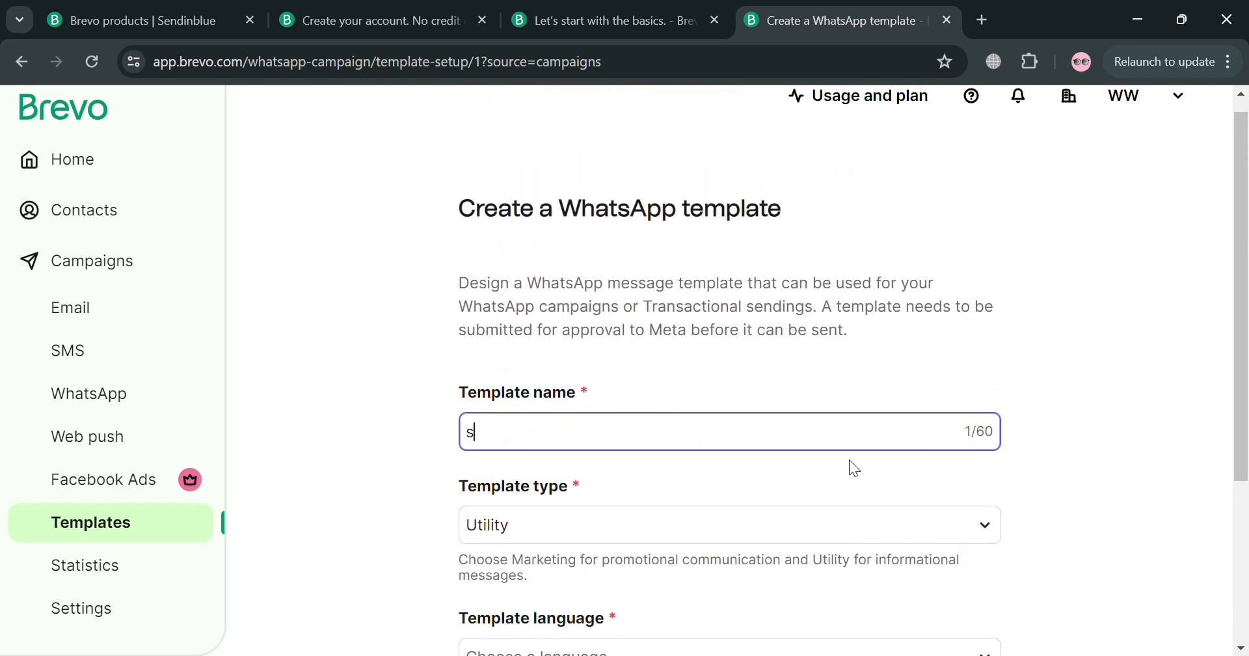
click(641, 525)
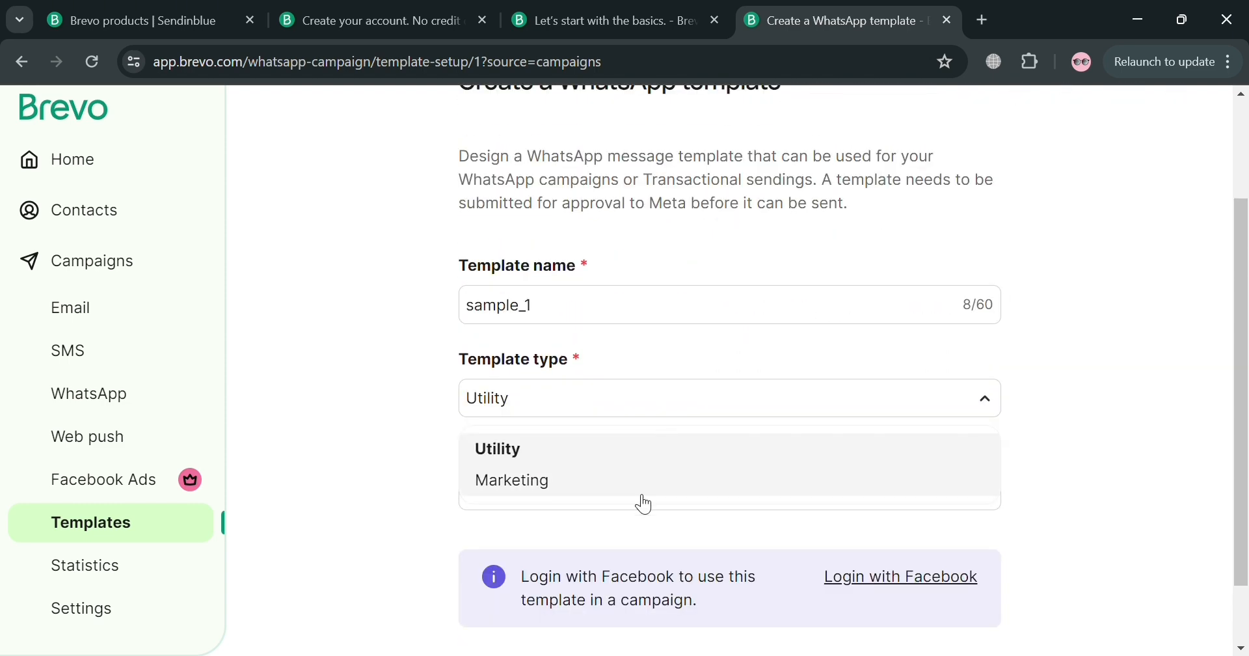
scroll(639, 501, down, 1)
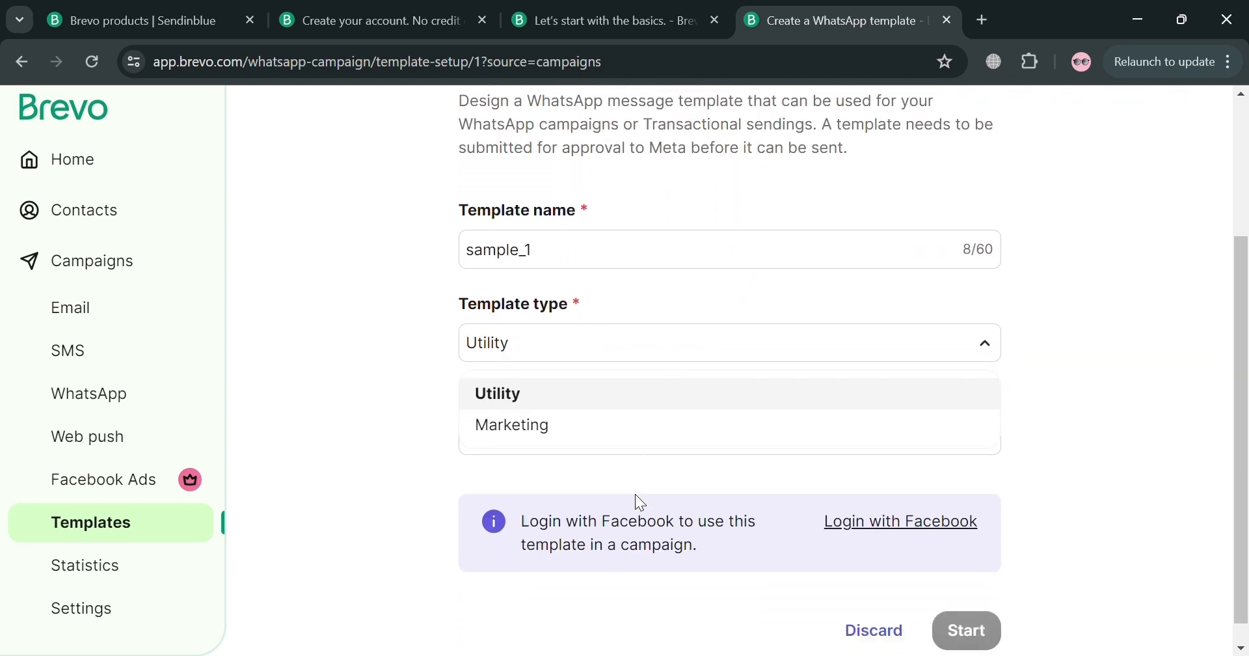
click(648, 418)
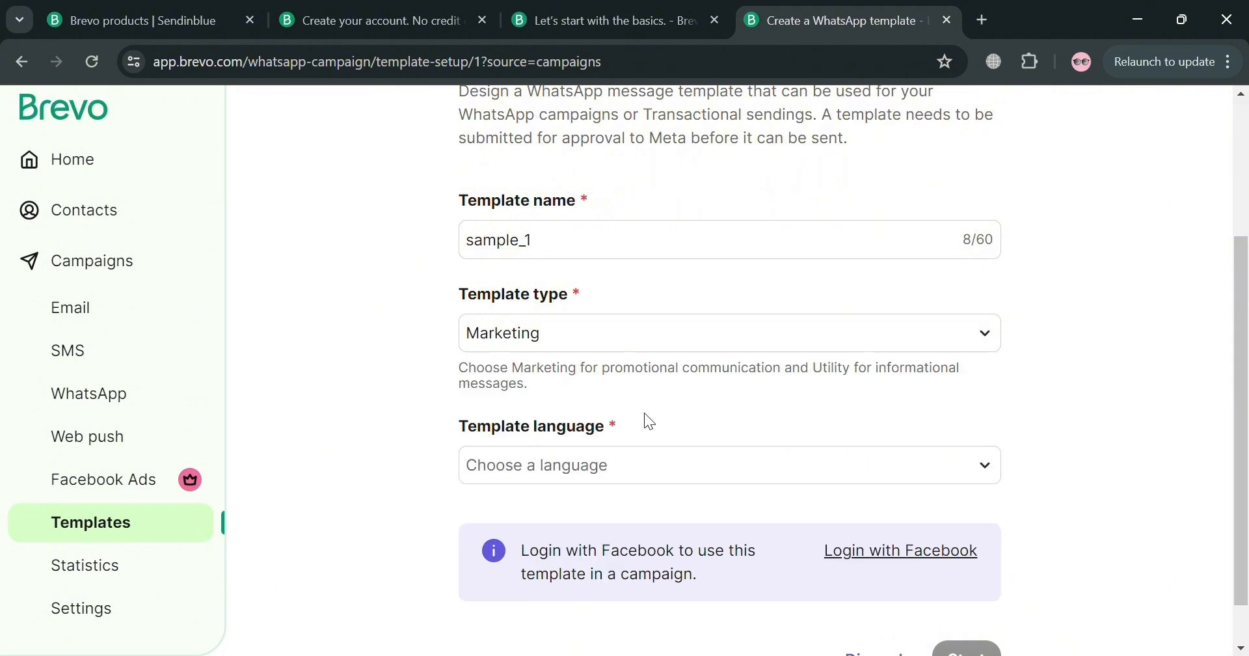
- Set the template language to English and start designing the template
click(701, 485)
text(e)
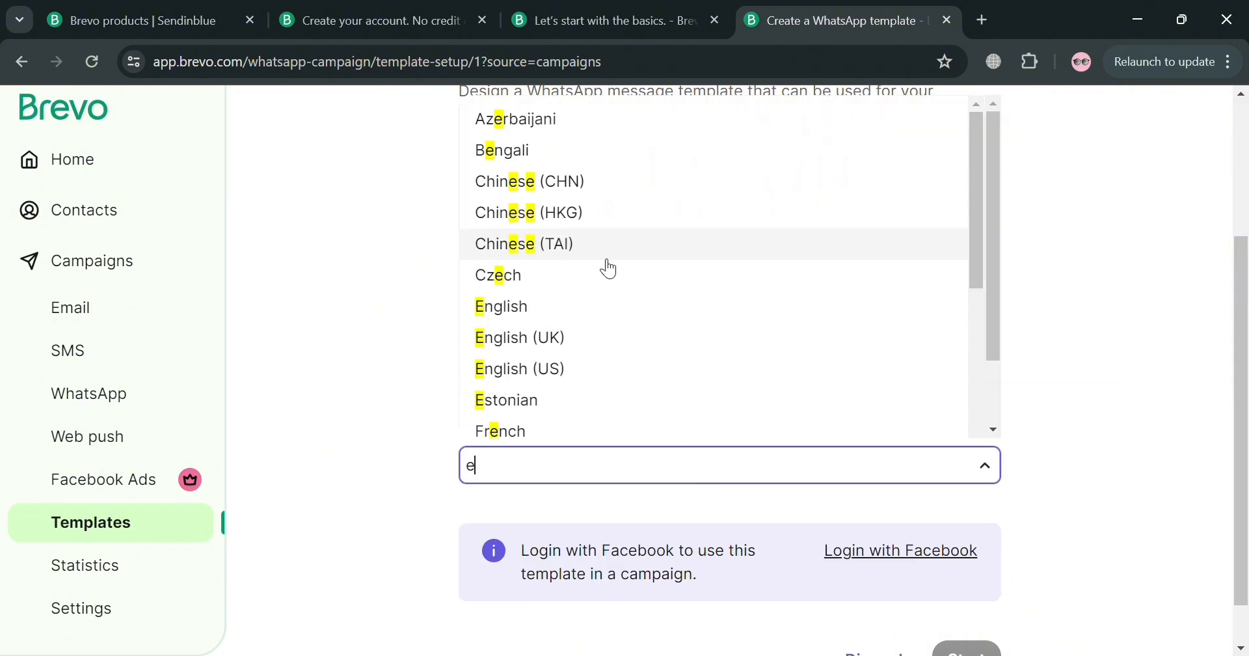
text(ng)
click(546, 557)
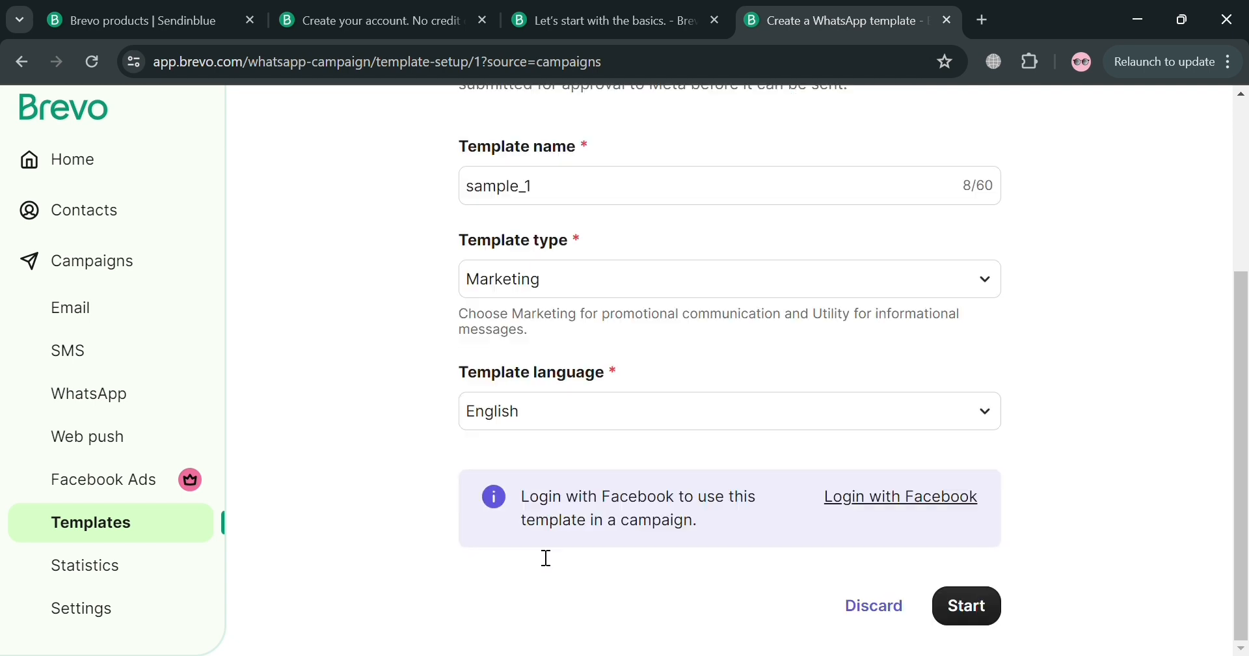
click(995, 600)
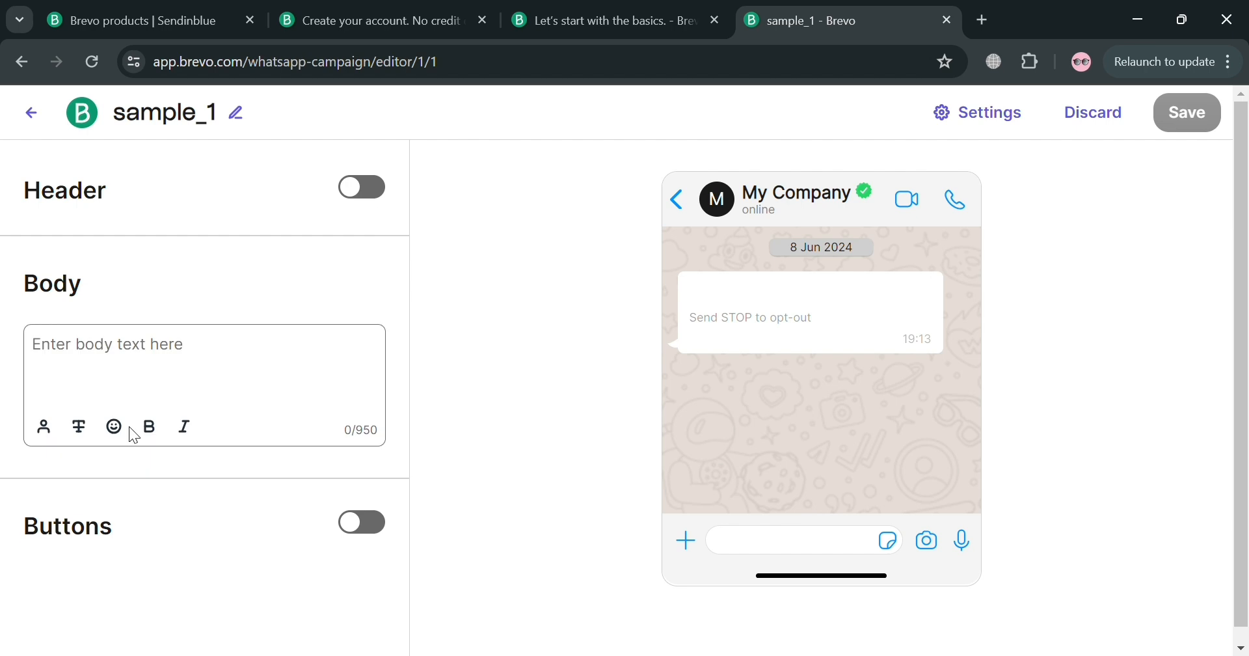
- Write the message body "Greetings! We would like to welcome you to our Company."
click(147, 376)
text(Hi)
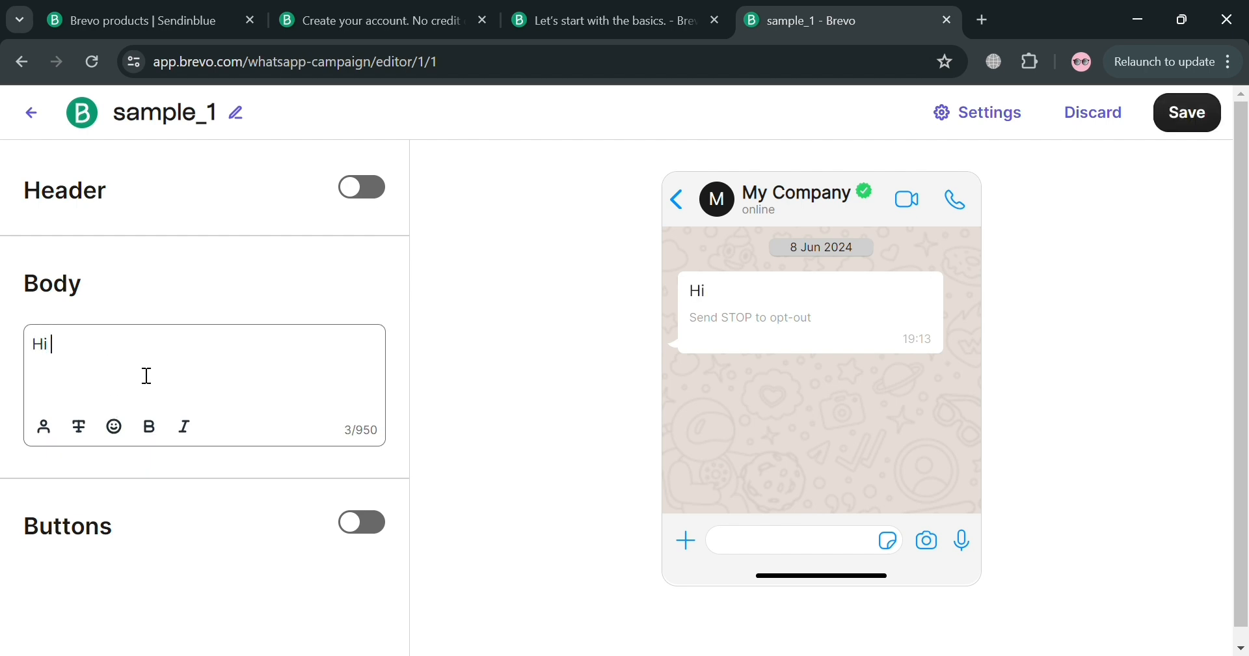
key(BackSpace)
key(BackSpace)
key(BackSpace)
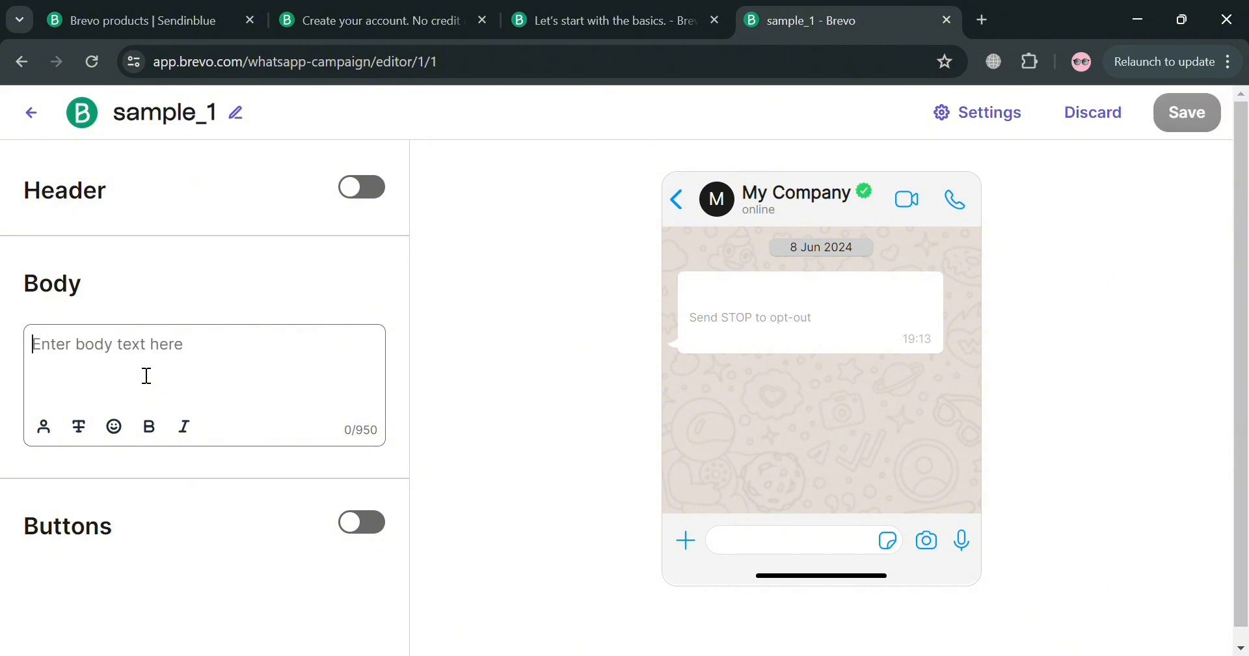
text(Greet)
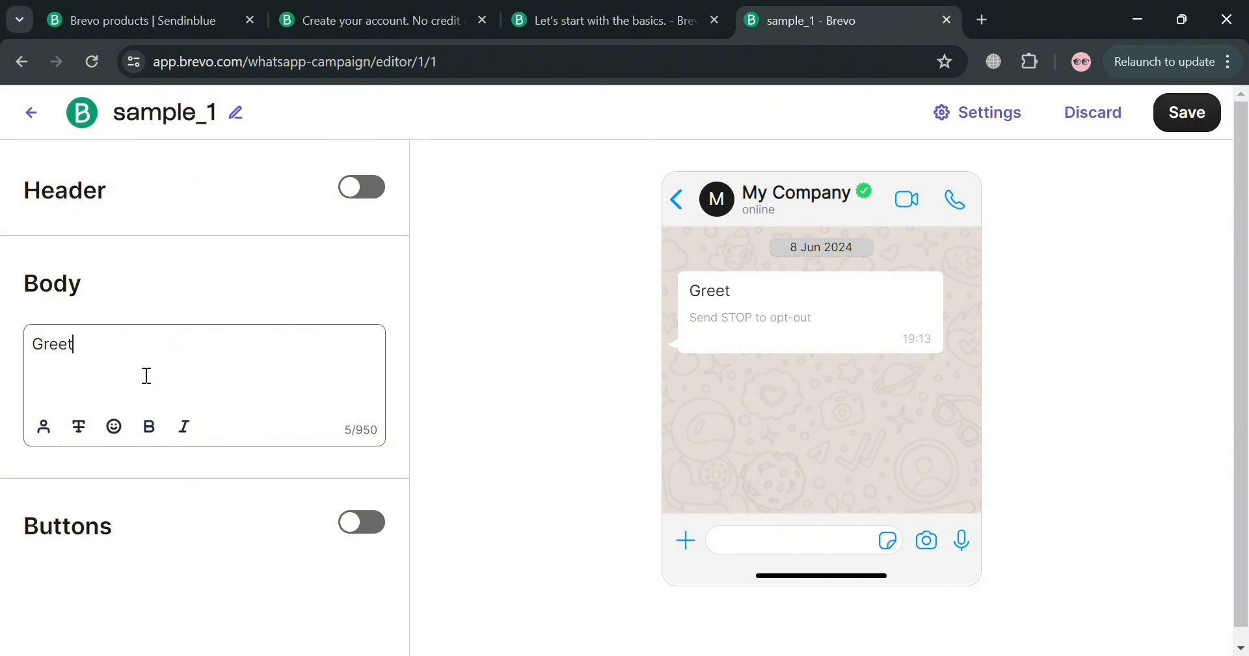
text(ings!)
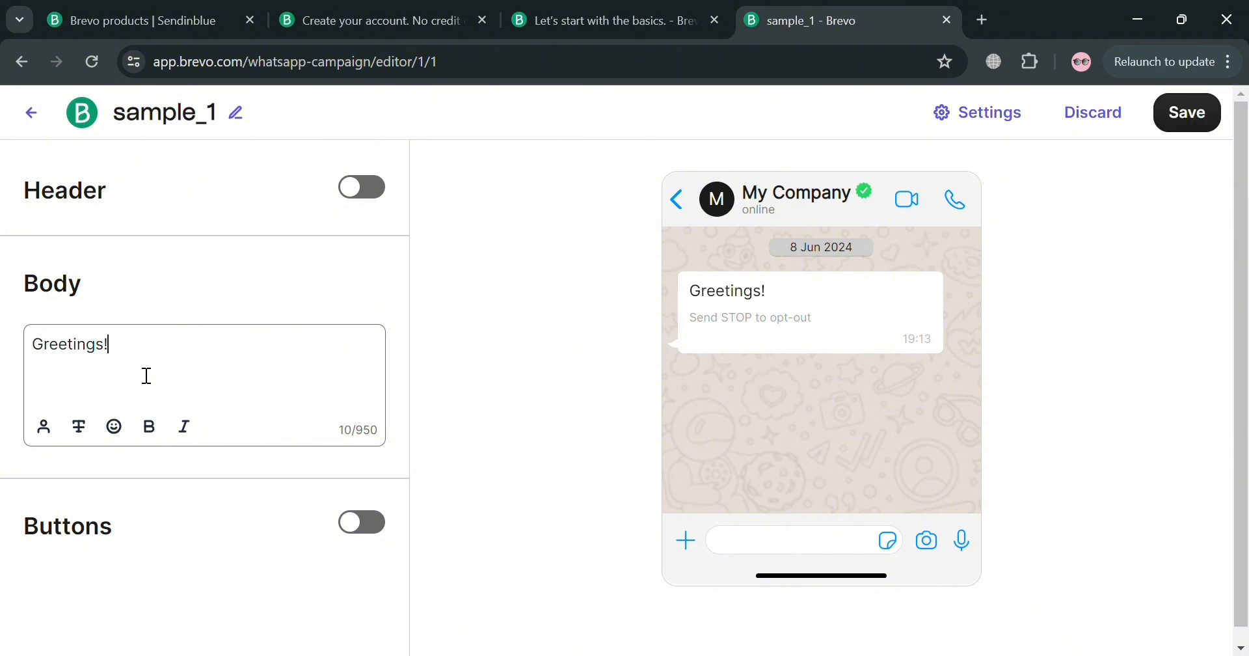
text( W)
key(BackSpace)
text(We would like to welcome you to our Company)
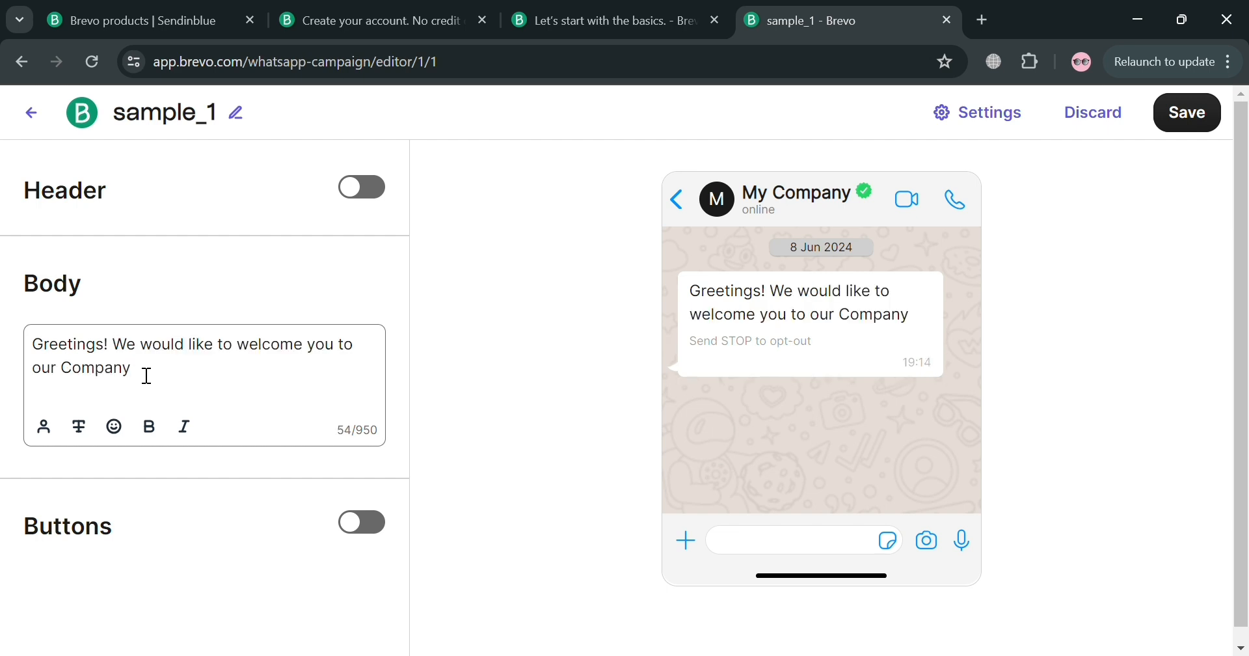
text(.)
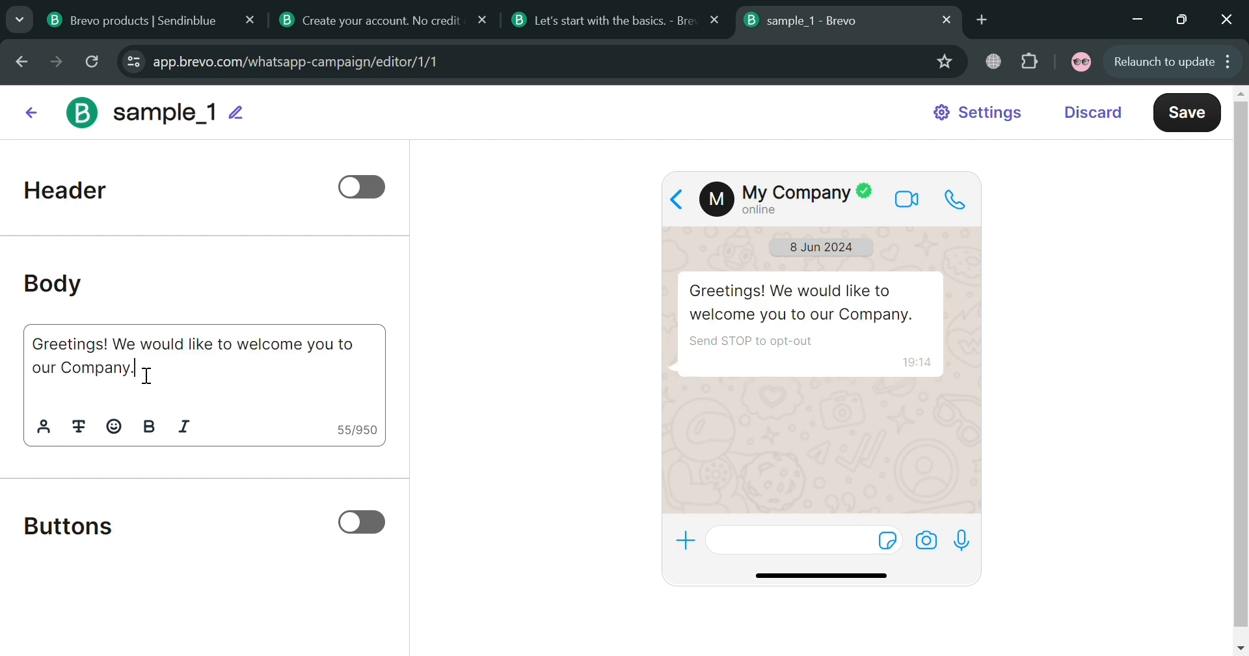
- Enable the message header and enter the header text "To our newly Investor:"
click(368, 191)
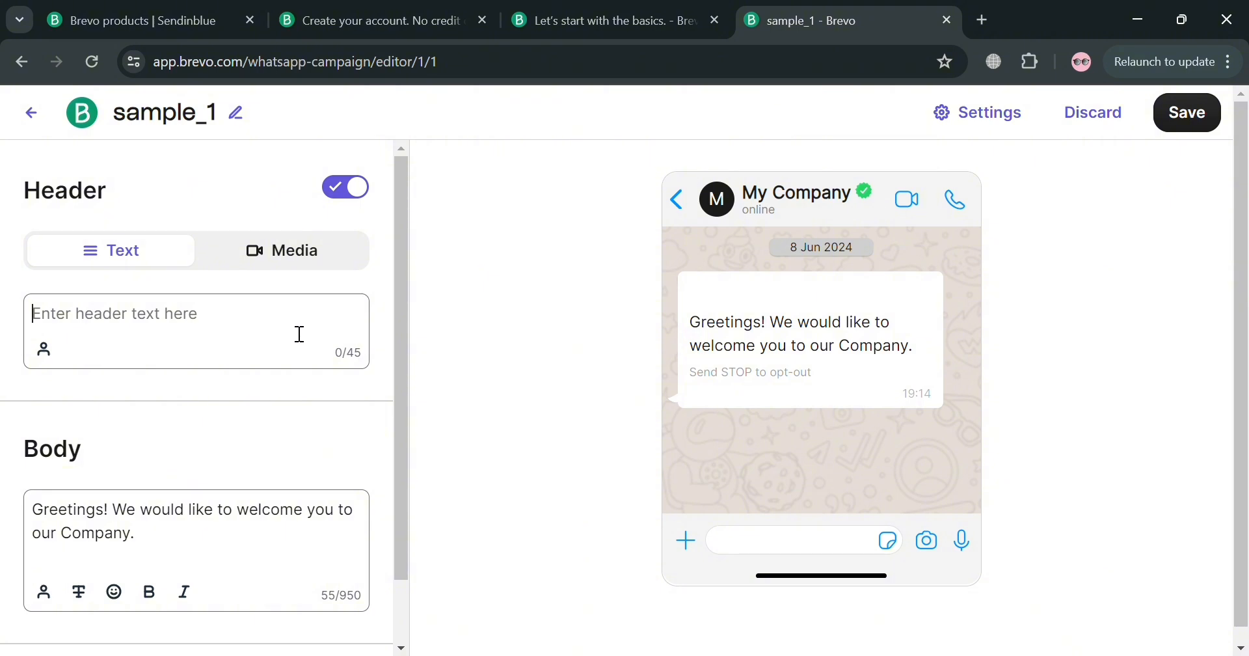
text(To)
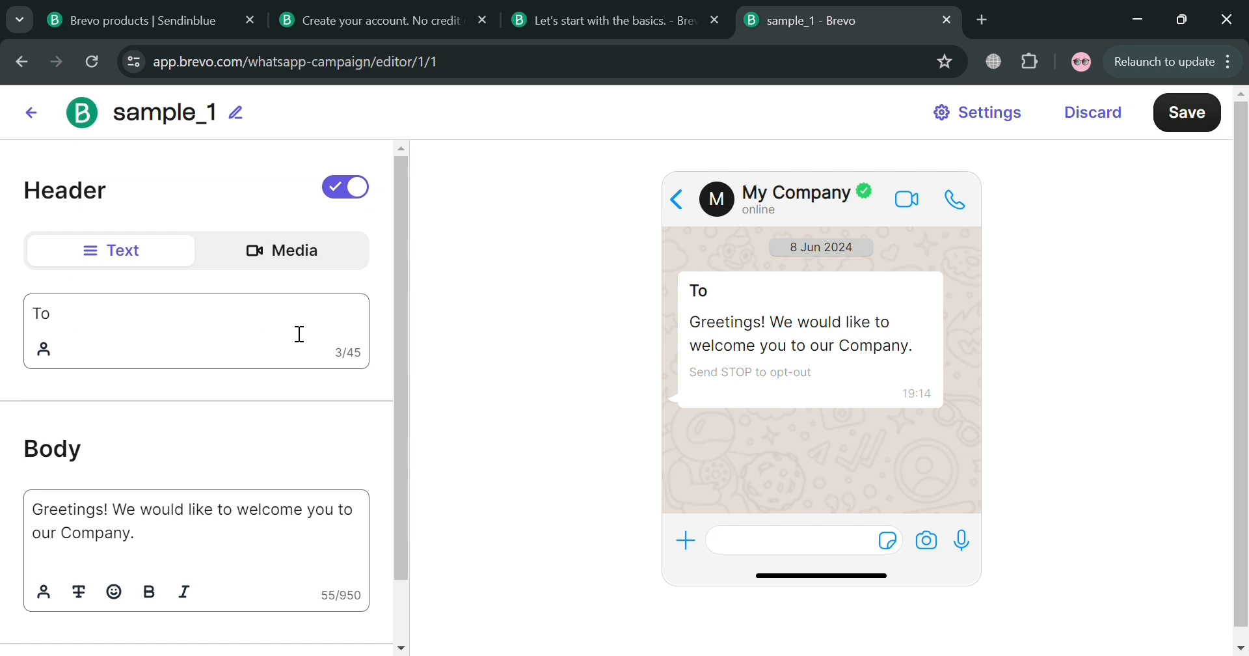
text( our newly l)
text(nve)
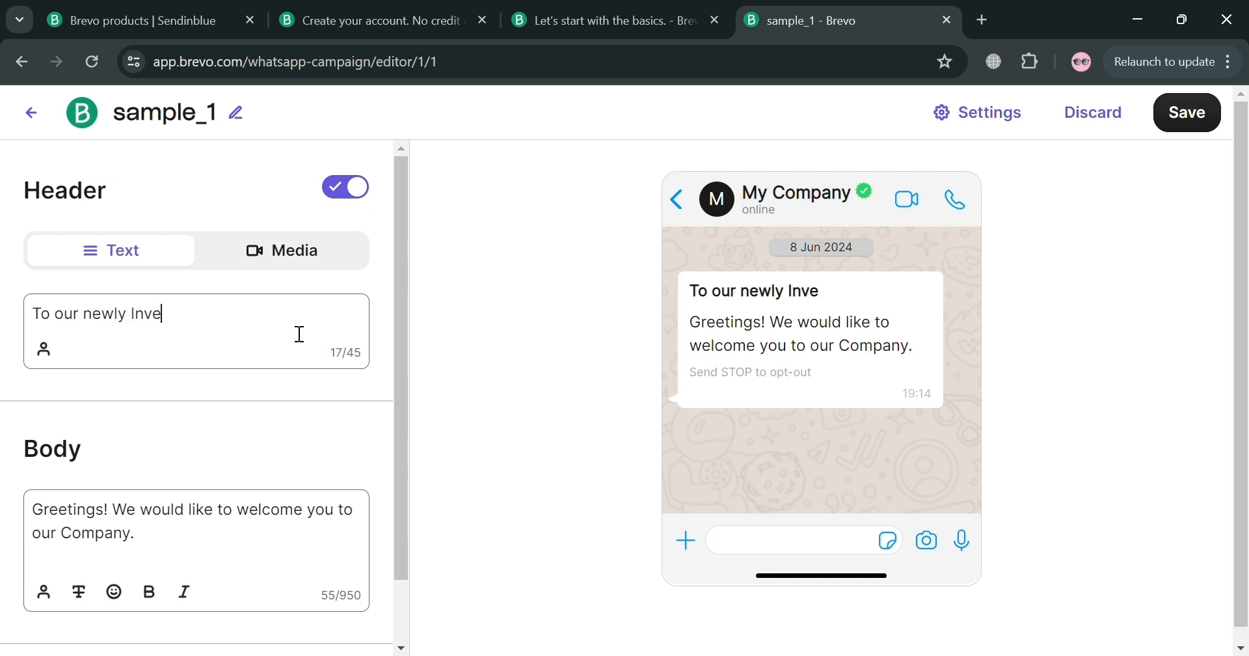
text(stor:)
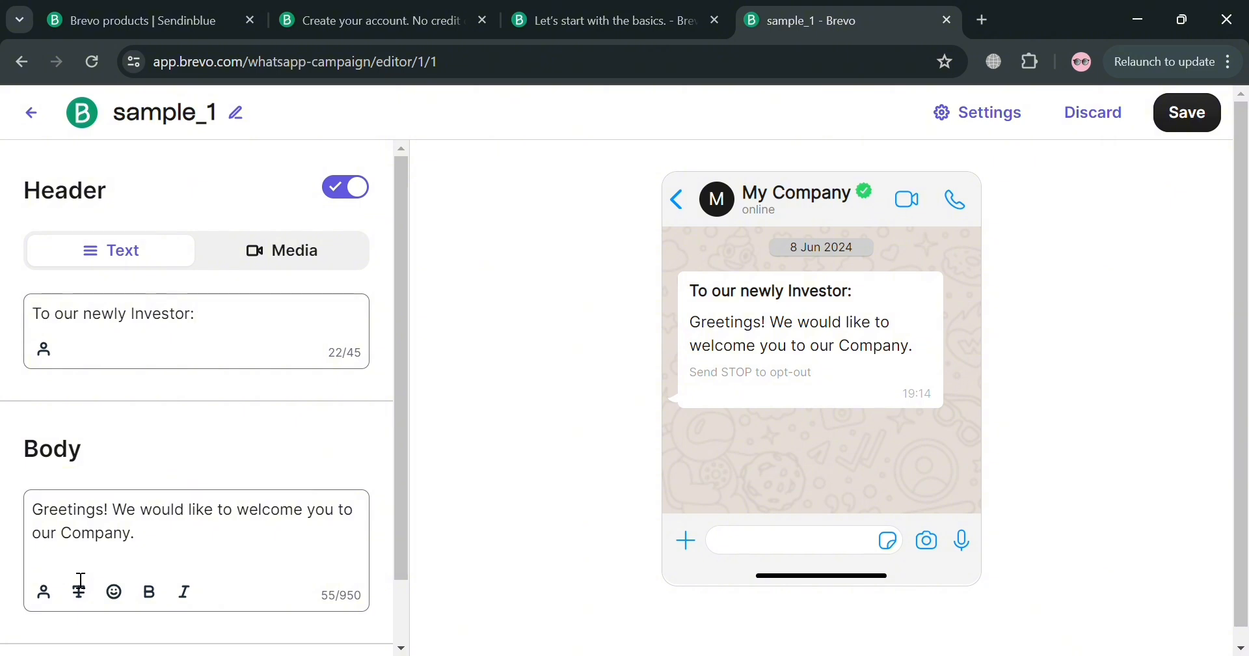
- Switch the header to media, upload the image honda car.jpg and check it in the message preview
scroll(81, 580, down, 2)
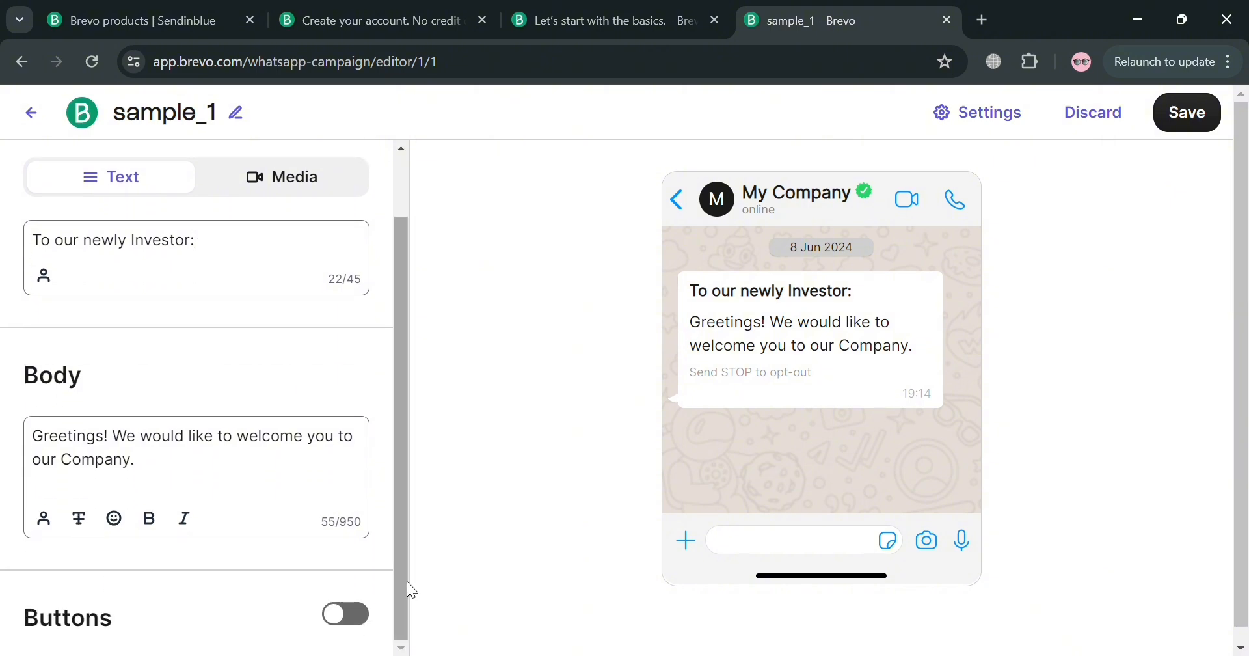
click(348, 614)
click(298, 187)
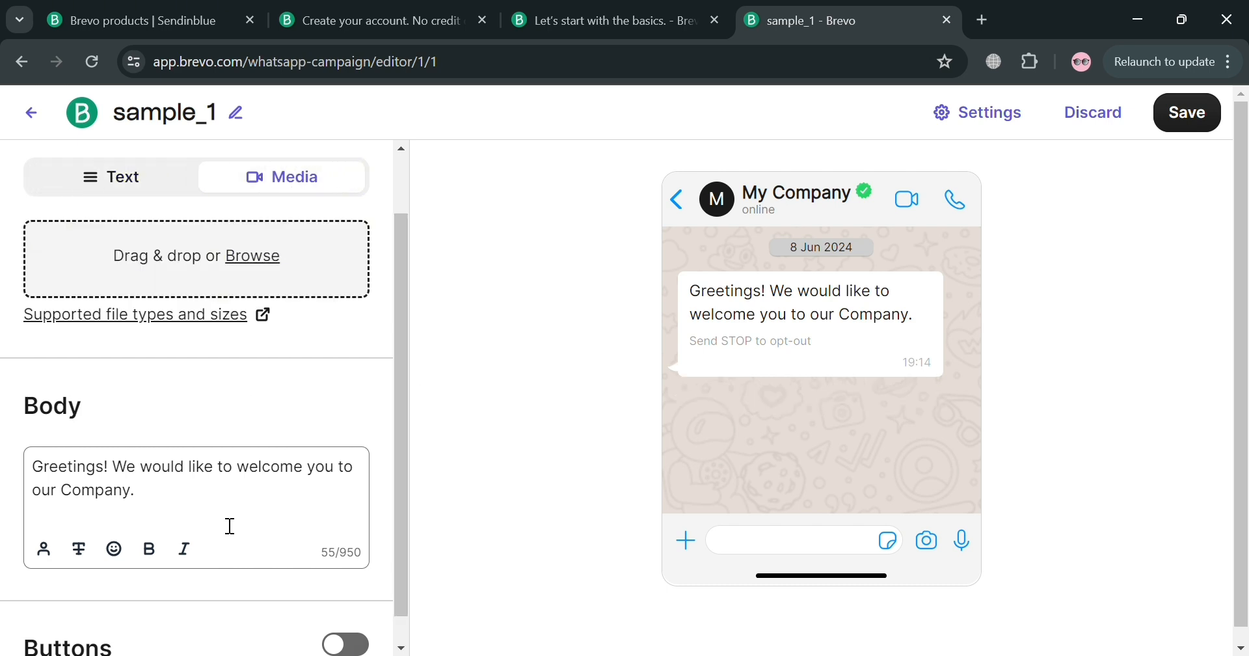
scroll(231, 526, down, 1)
scroll(221, 521, up, 1)
scroll(221, 521, down, 1)
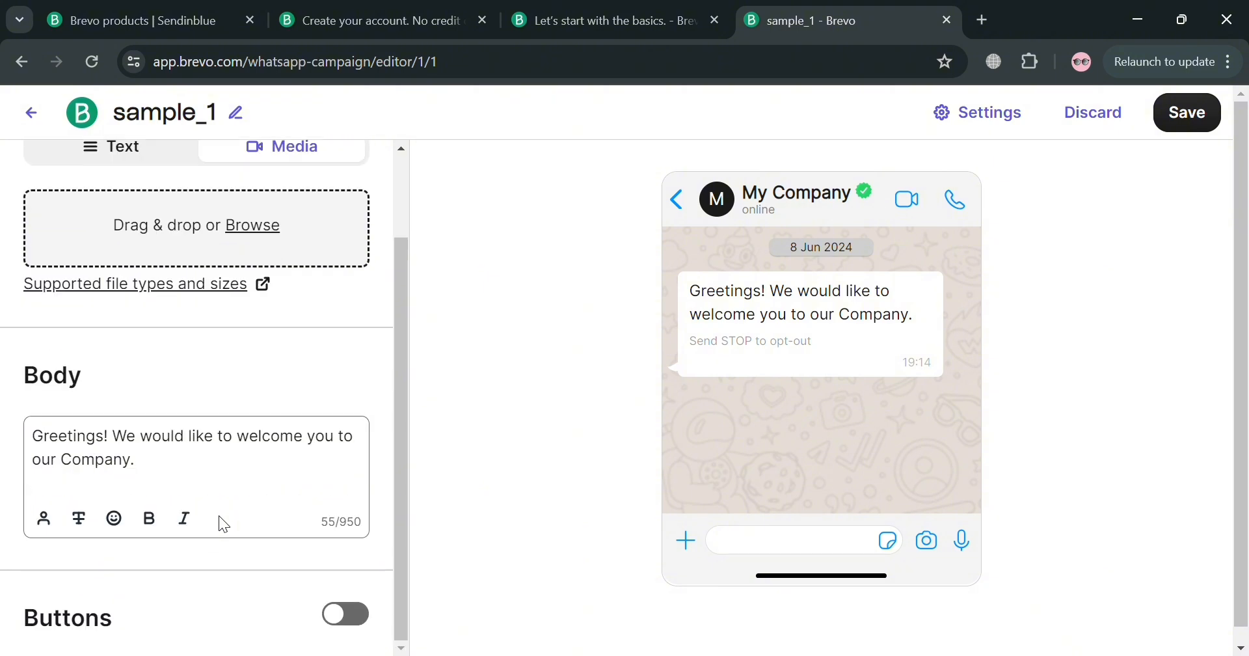
click(249, 219)
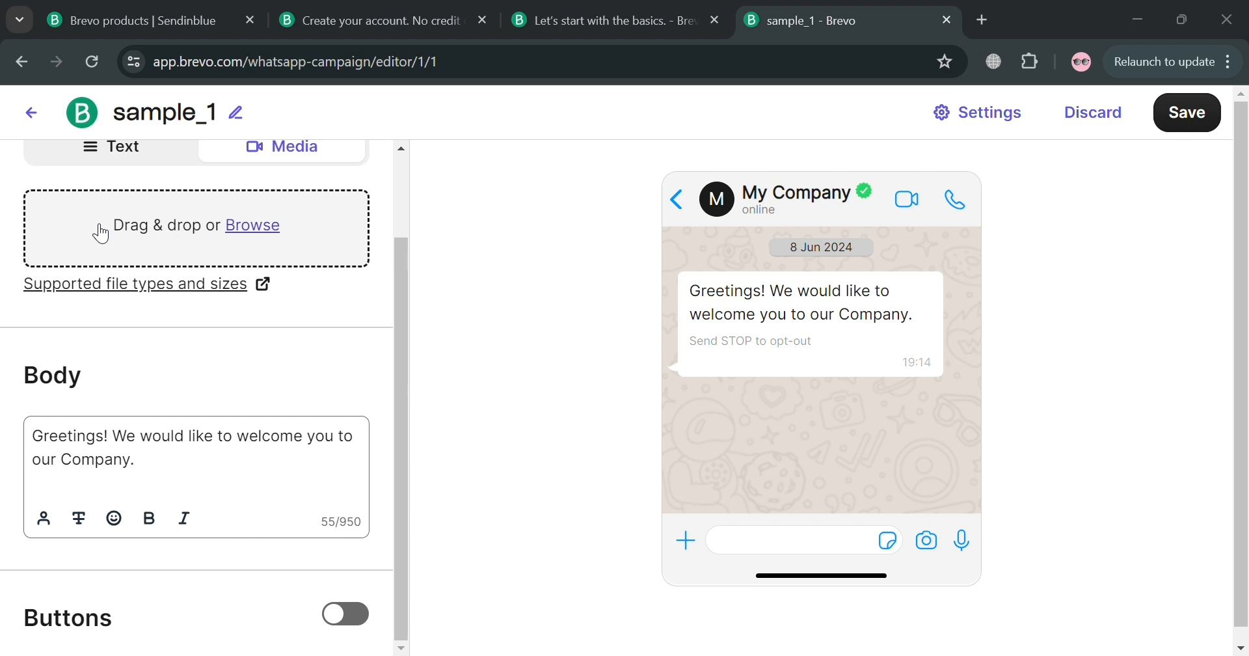
click(376, 333)
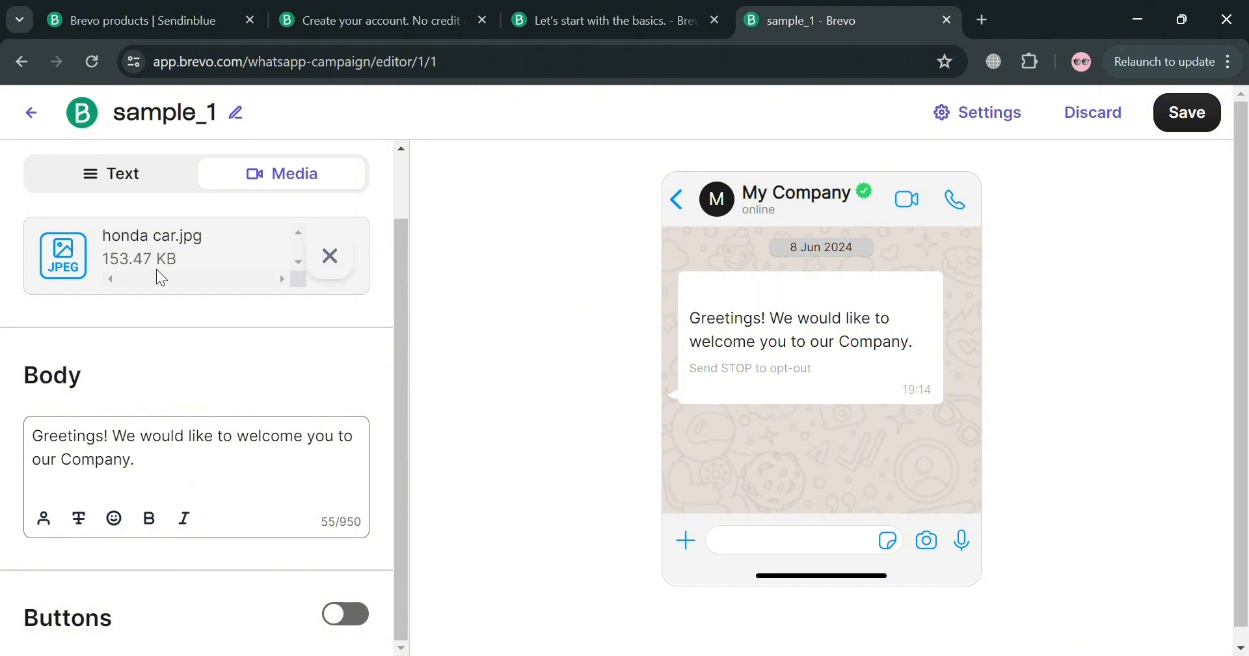
scroll(806, 416, down, 1)
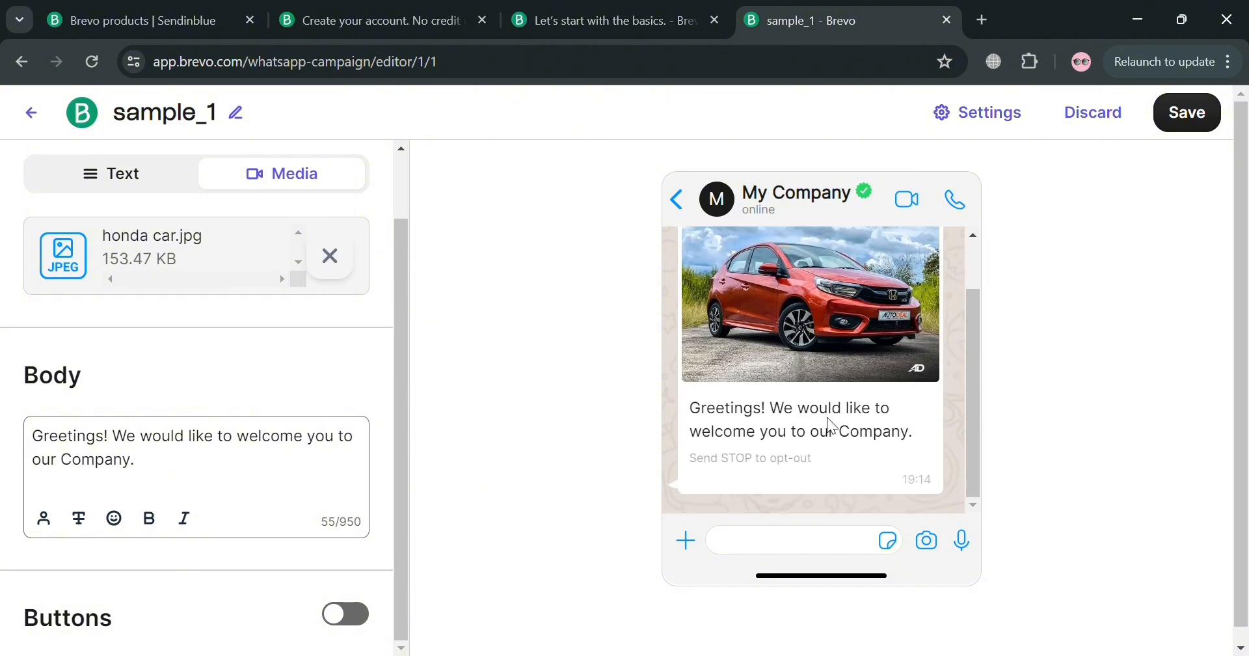
scroll(832, 426, up, 1)
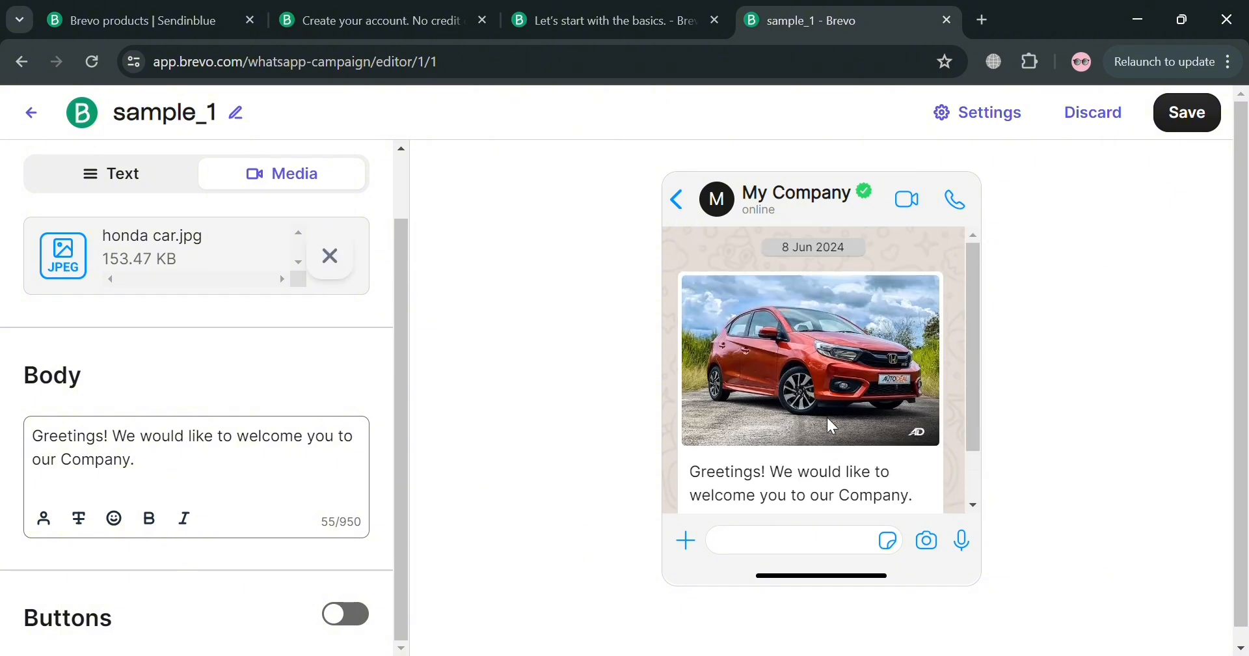
- Save the sample_1 template, leave its editor without submitting it for approval and review the message content in the campaign
click(1216, 127)
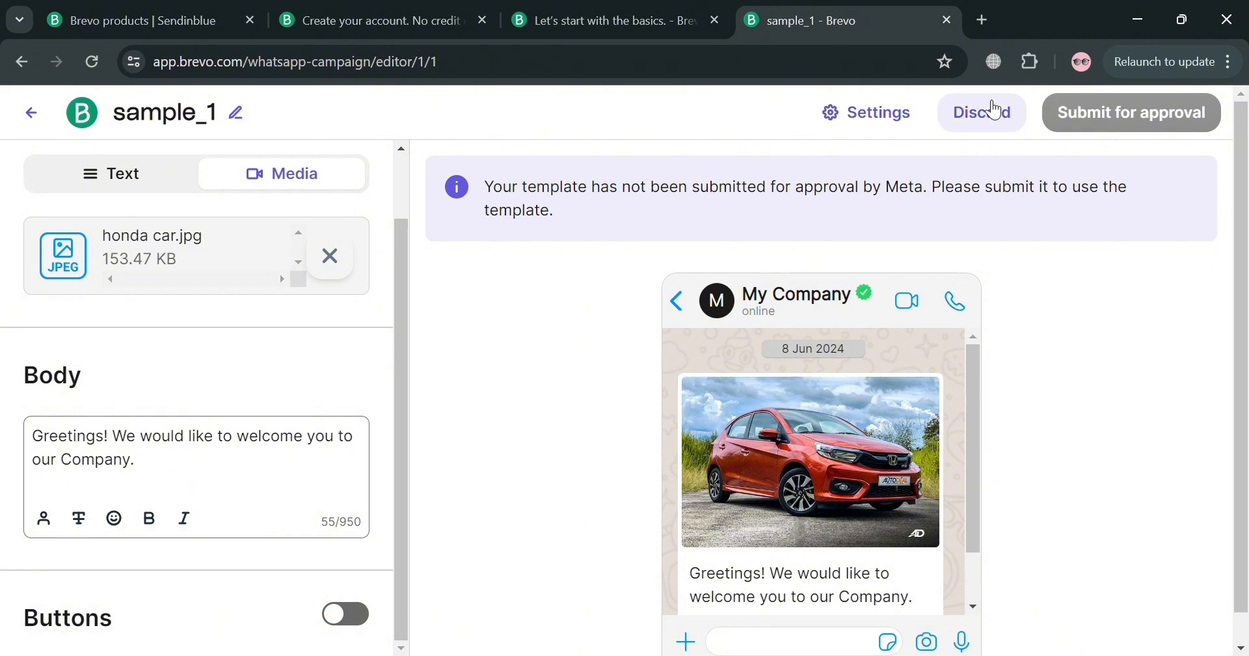
click(983, 112)
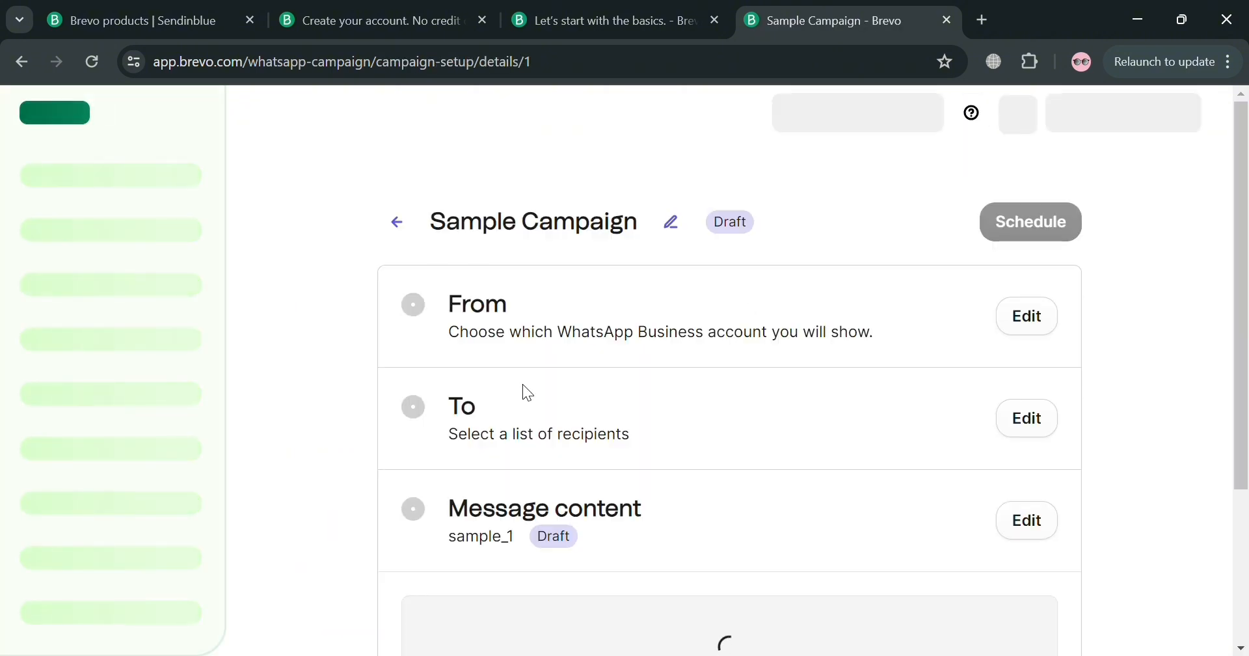
scroll(824, 391, down, 6)
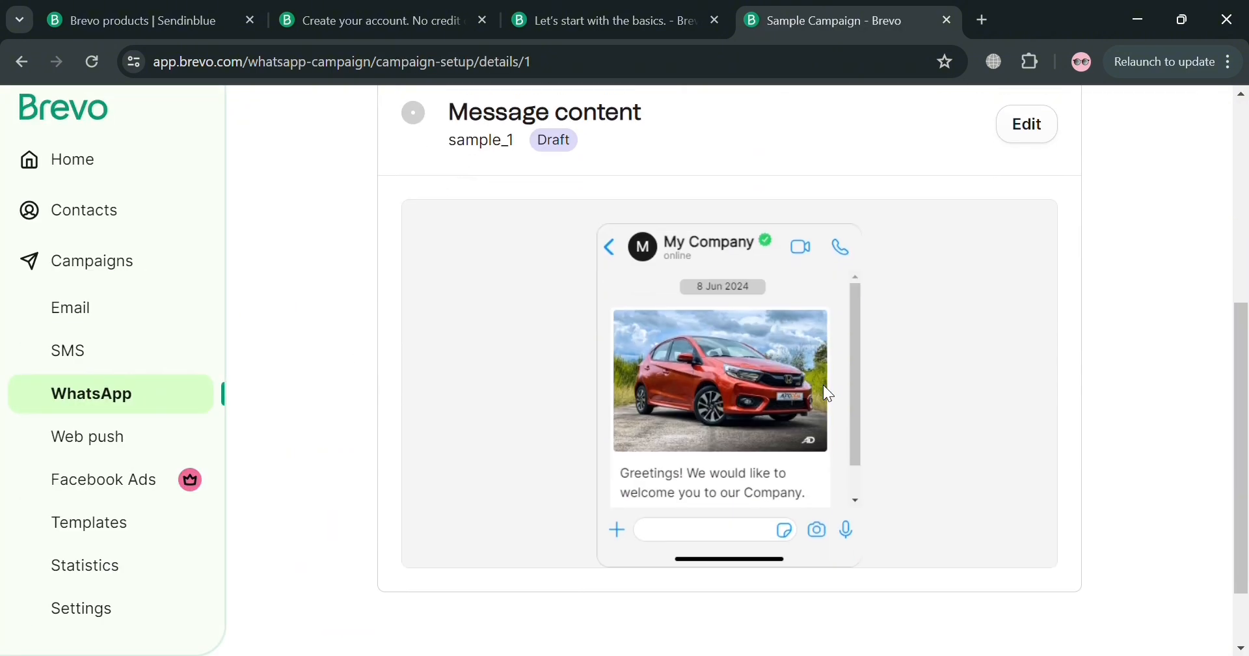
scroll(826, 391, up, 2)
scroll(822, 386, up, 4)
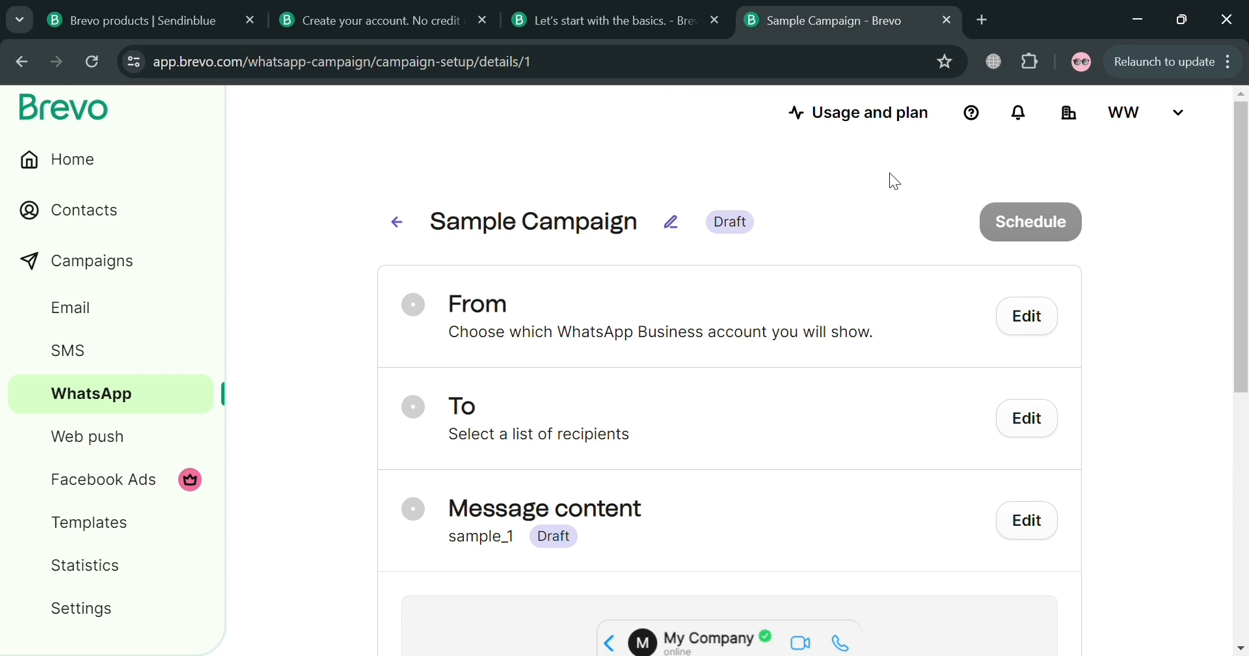
- Open plan and credit management and compare the prices and features of the Free, Starter, Business and Enterprise plans
click(897, 126)
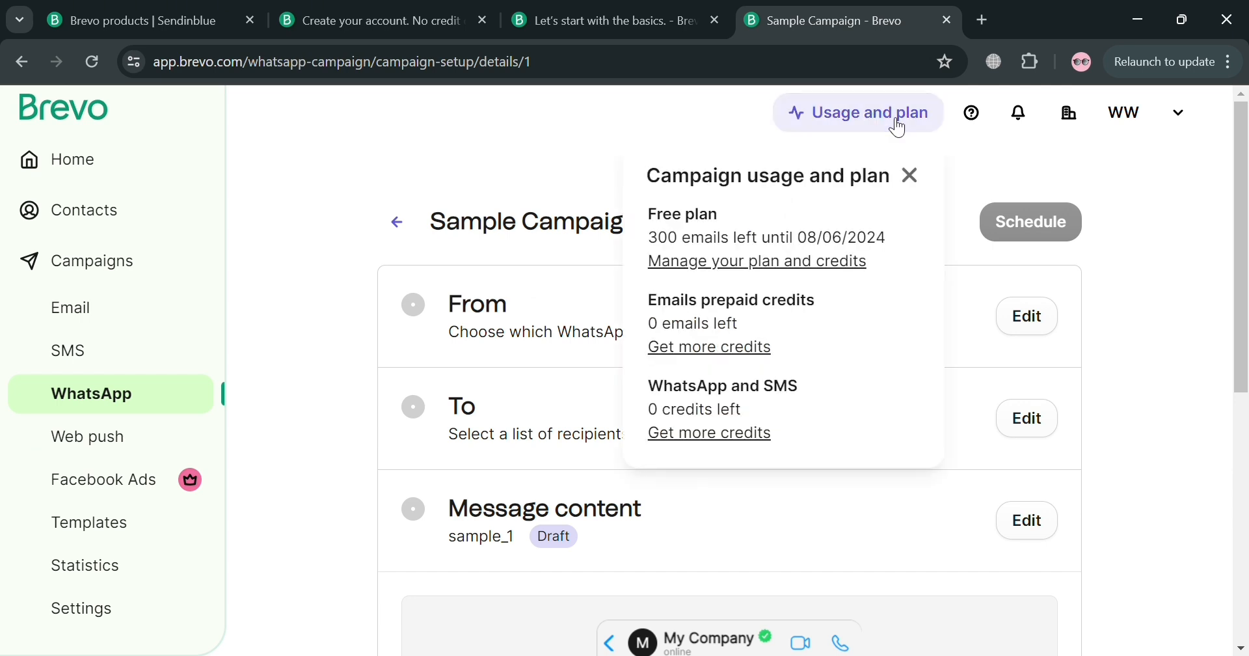
click(771, 261)
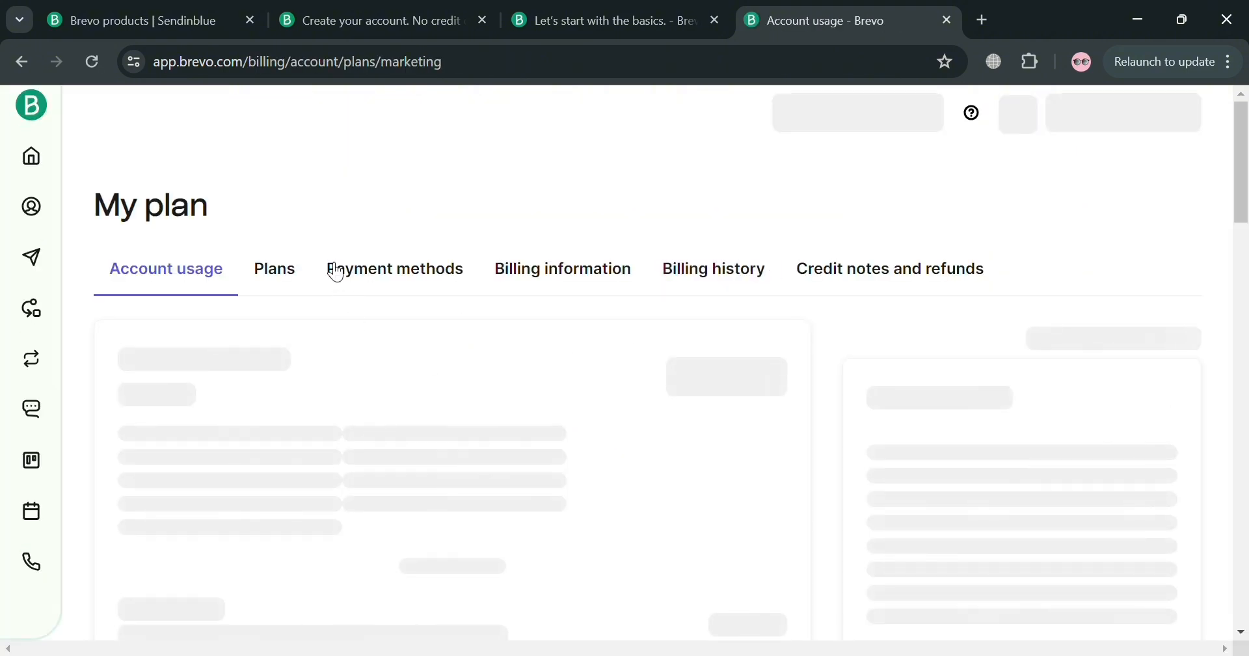
scroll(572, 521, down, 5)
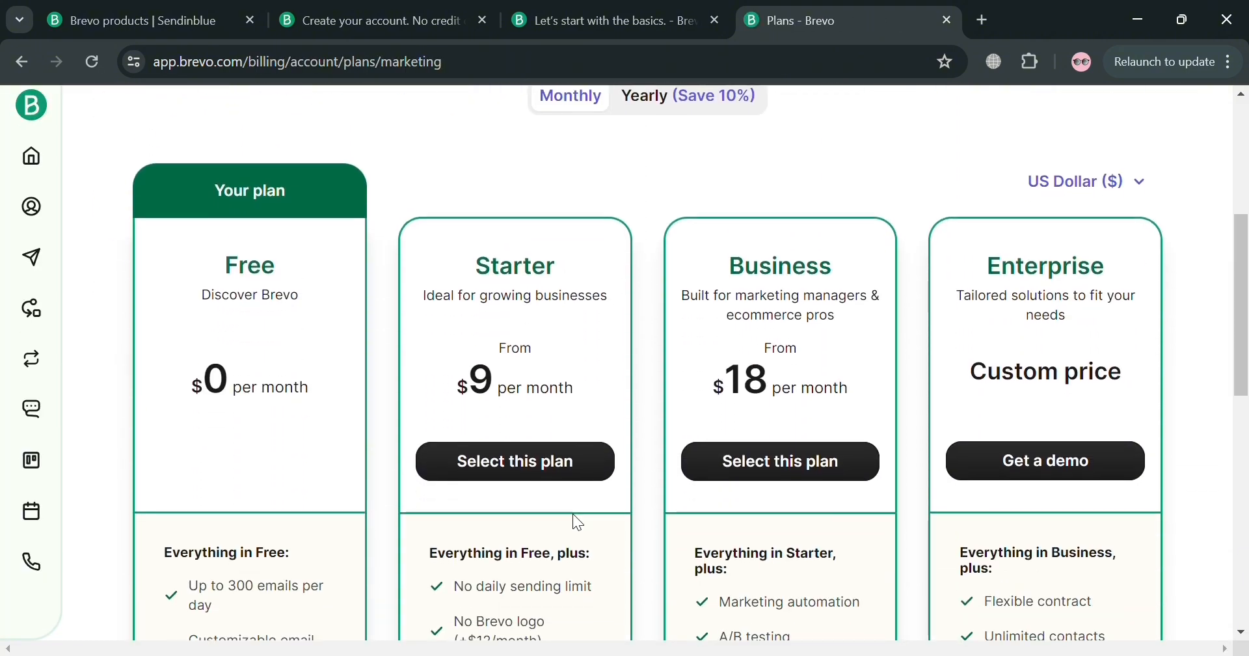
scroll(573, 515, down, 1)
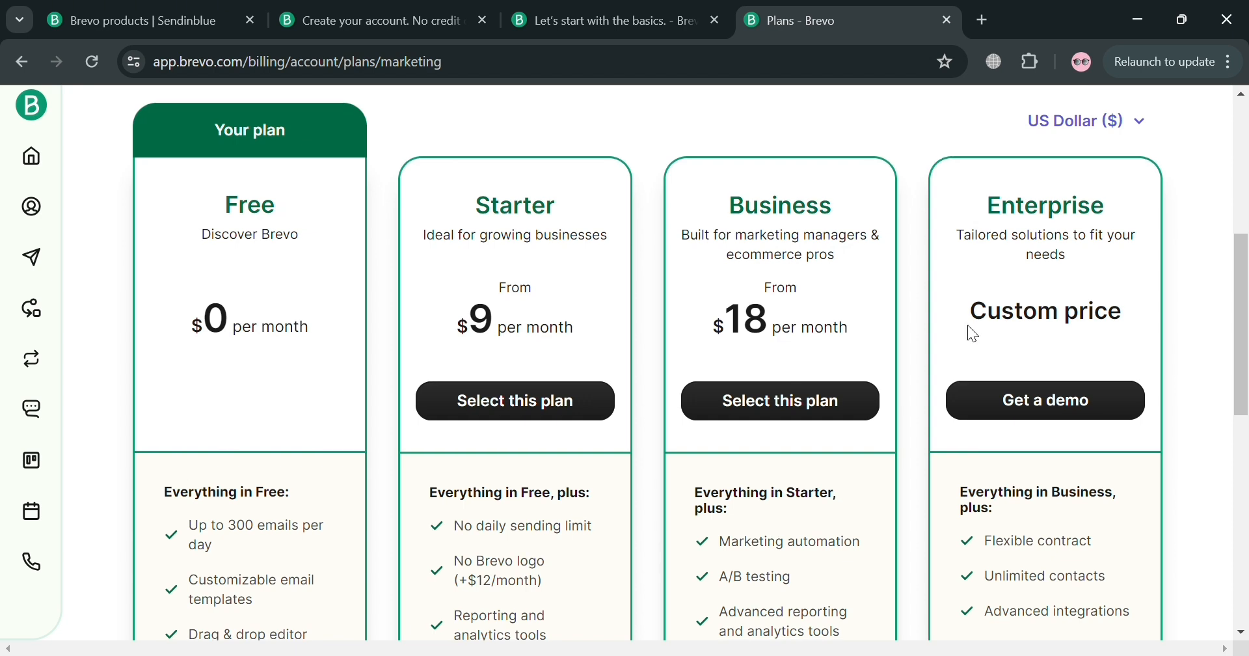
scroll(233, 563, down, 3)
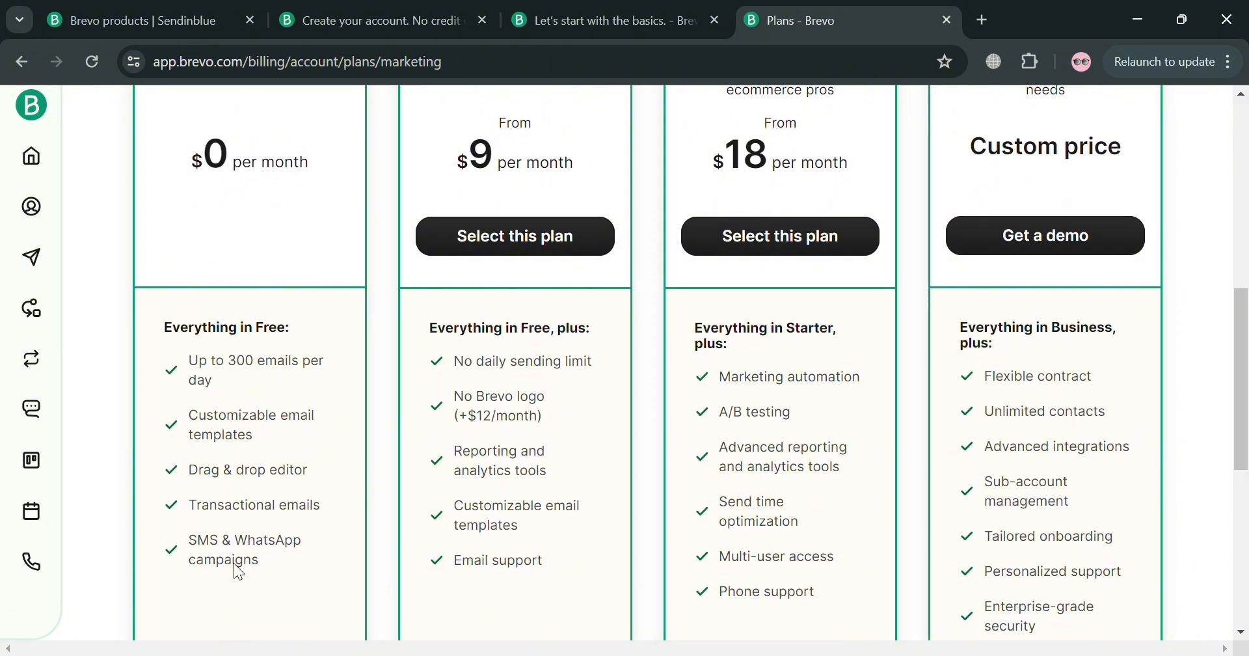
scroll(236, 565, up, 2)
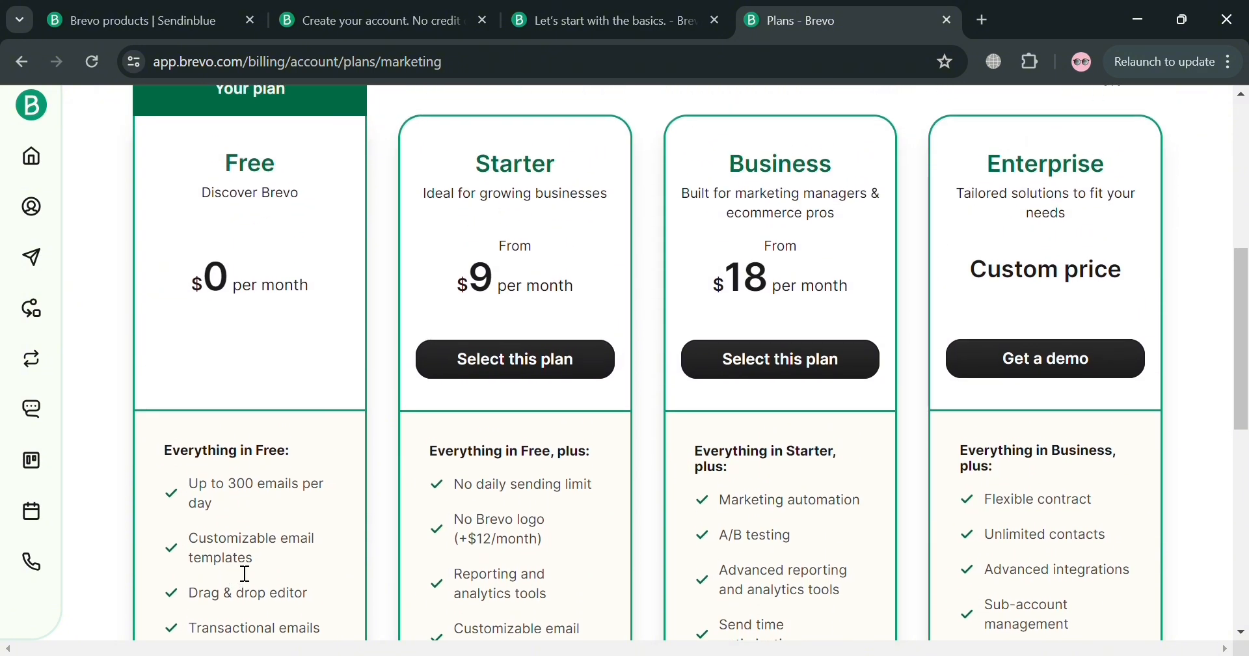
scroll(246, 573, up, 5)
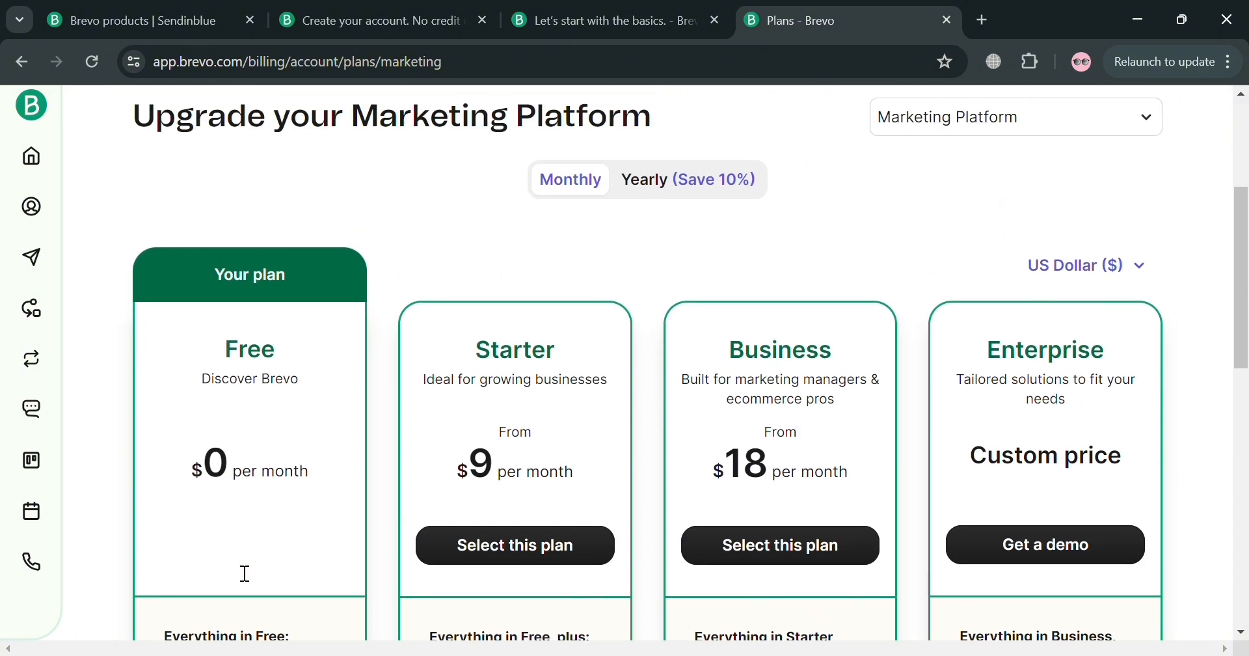